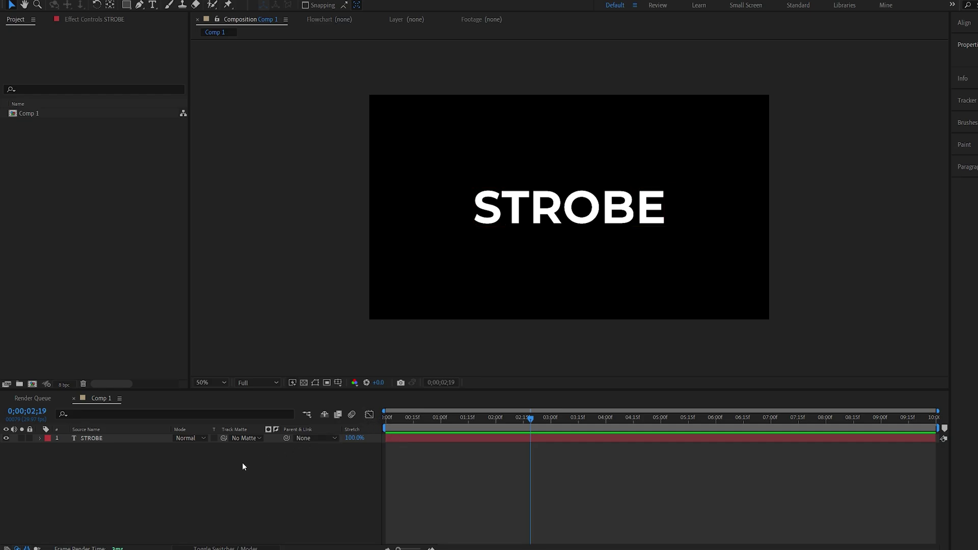
# Create a solid named Saber, apply the Saber effect to it, and place it below STROBE
pyautogui.moveTo(479, 419); pyautogui.dragTo(435, 445)
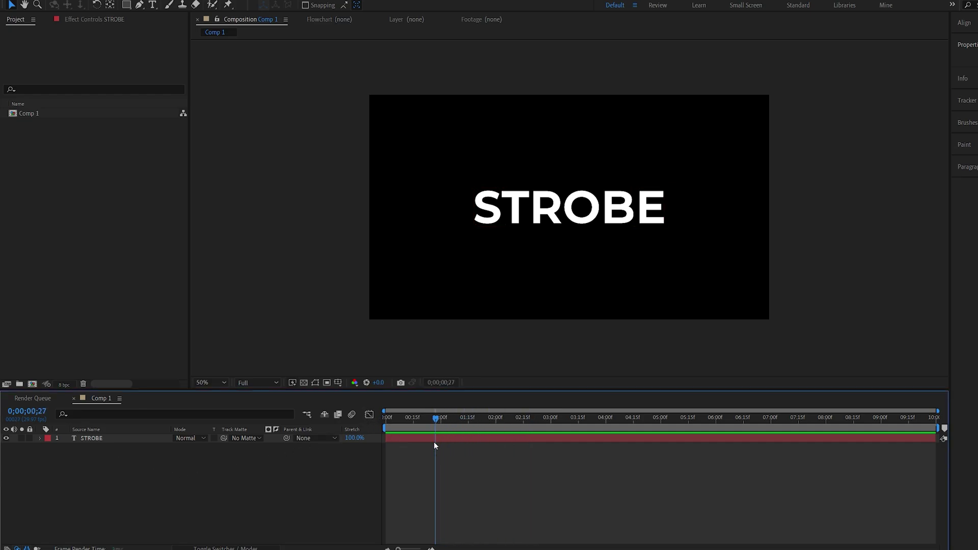
pyautogui.rightClick(311, 467)
pyautogui.moveTo(374, 361)
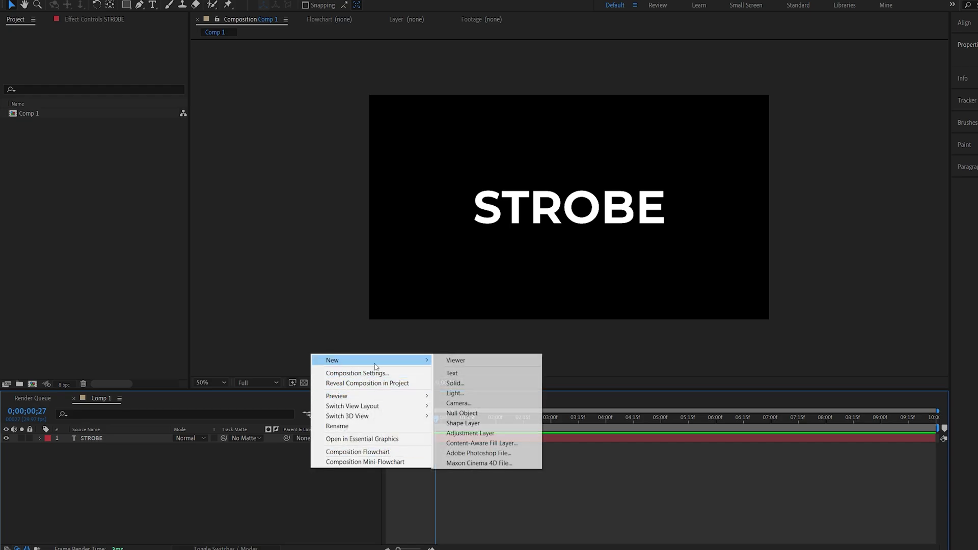
pyautogui.click(512, 386)
pyautogui.write('Saber')
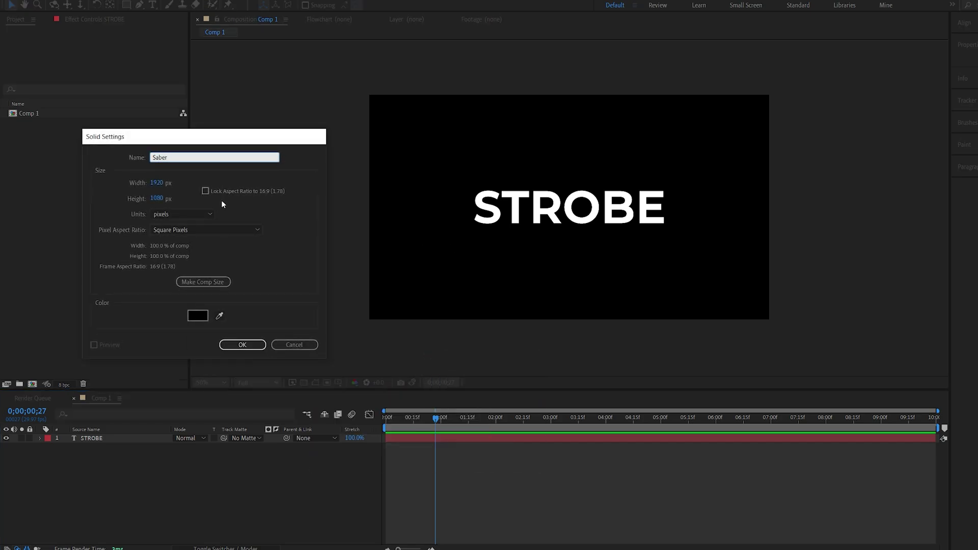
pyautogui.press('Return')
pyautogui.hotkey('ctrl', 'space')
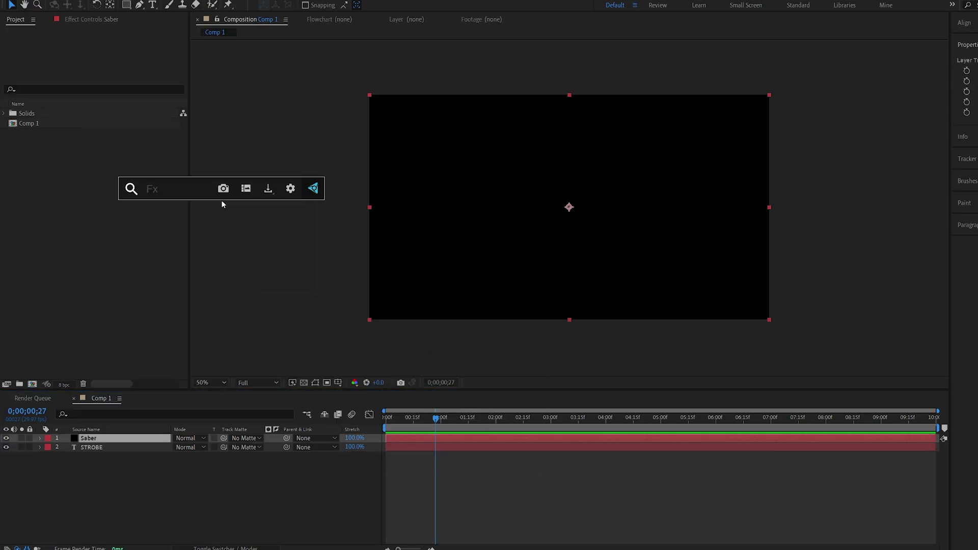
pyautogui.write('saber')
pyautogui.click(159, 221)
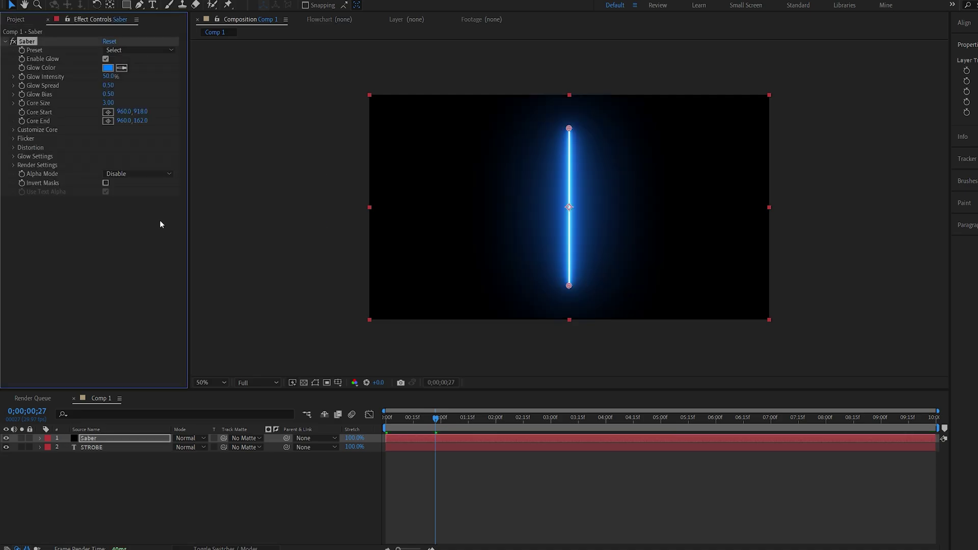
pyautogui.moveTo(89, 438); pyautogui.dragTo(85, 461)
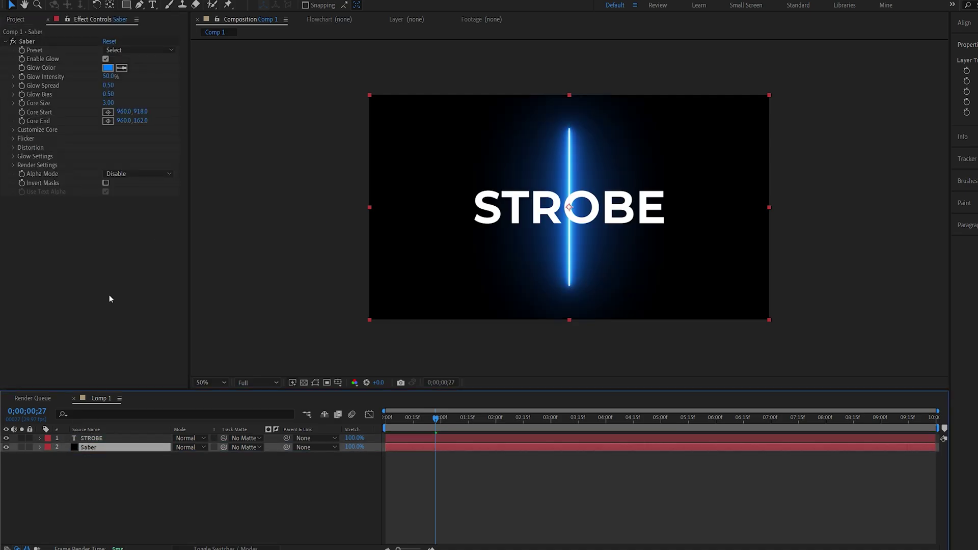
# Set the Saber core type to Text Layer using STROBE, with core size 1
pyautogui.click(12, 131)
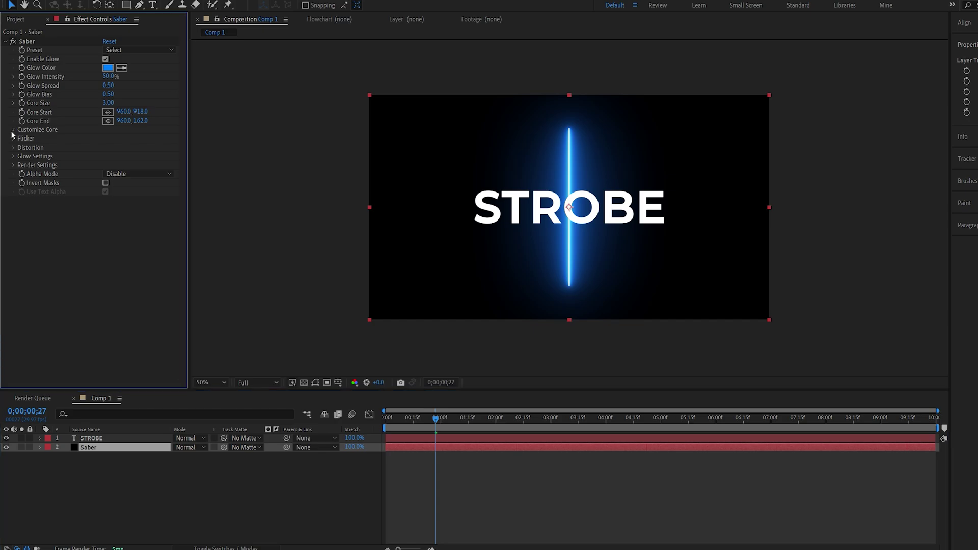
pyautogui.click(137, 138)
pyautogui.click(137, 169)
pyautogui.click(131, 148)
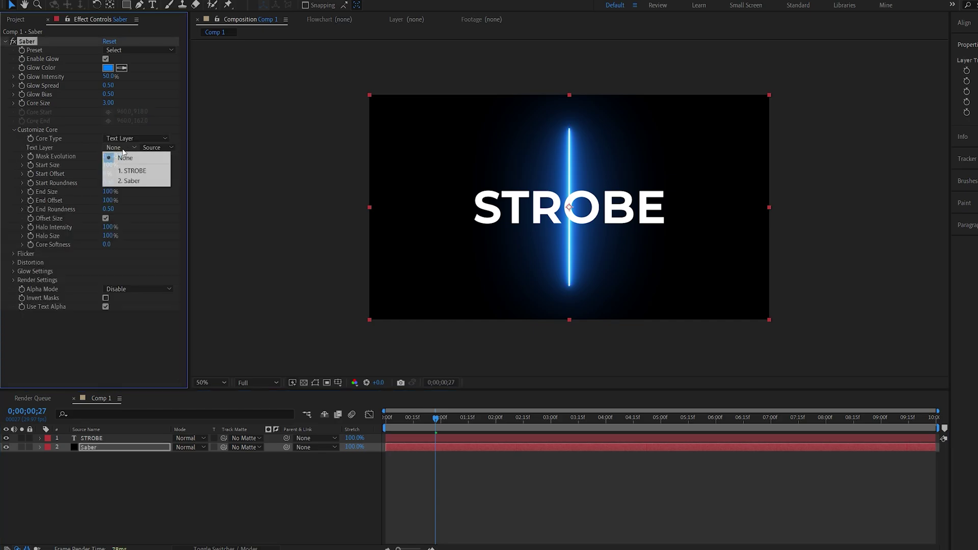
pyautogui.click(137, 172)
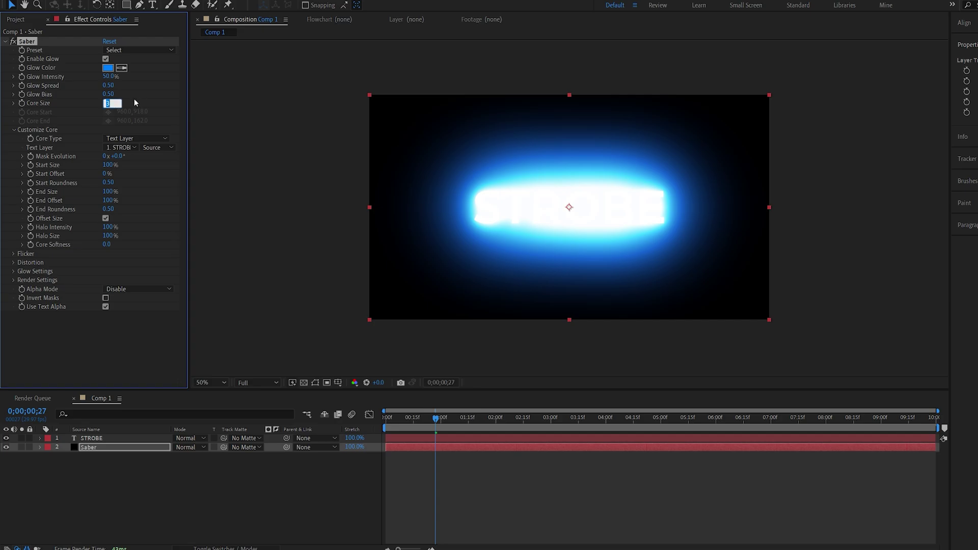
pyautogui.write('1')
pyautogui.press('Return')
# Set Saber glow intensity to 25% and start size to 50%
pyautogui.click(108, 77)
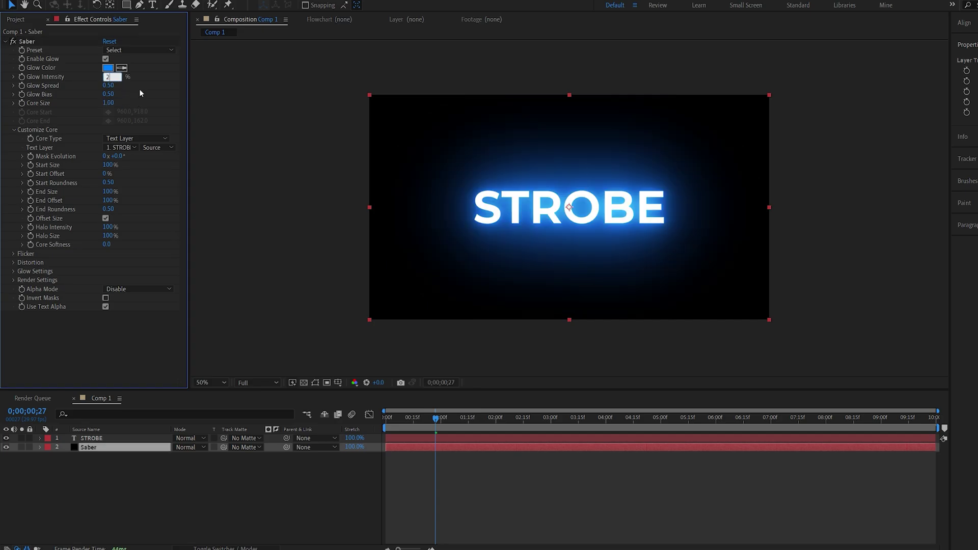
pyautogui.write('25')
pyautogui.press('Return')
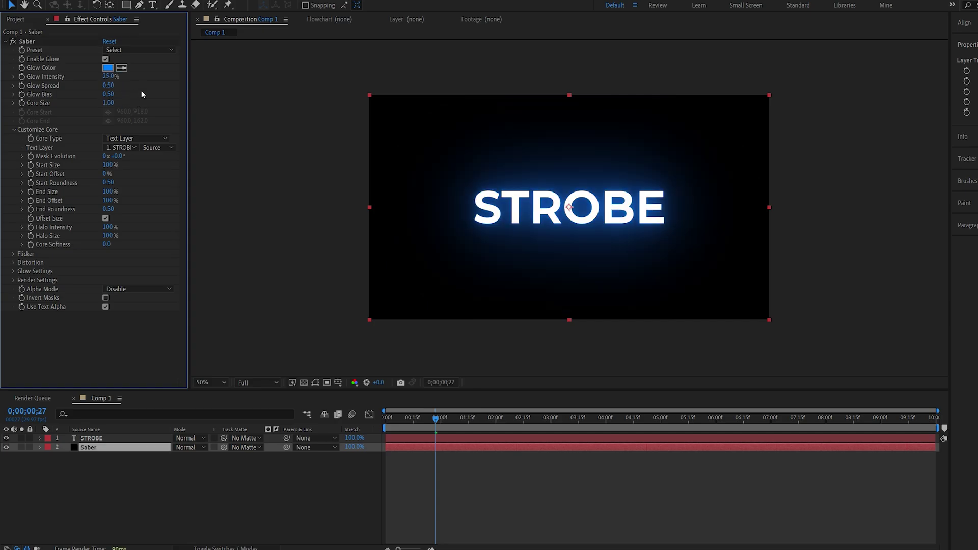
pyautogui.click(108, 165)
pyautogui.write('50')
pyautogui.press('Return')
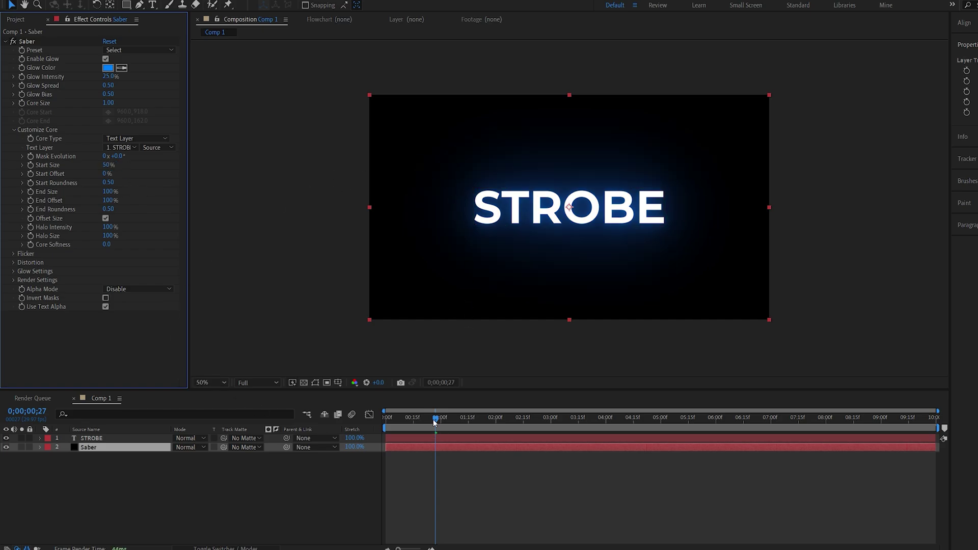
pyautogui.moveTo(426, 418); pyautogui.dragTo(386, 427)
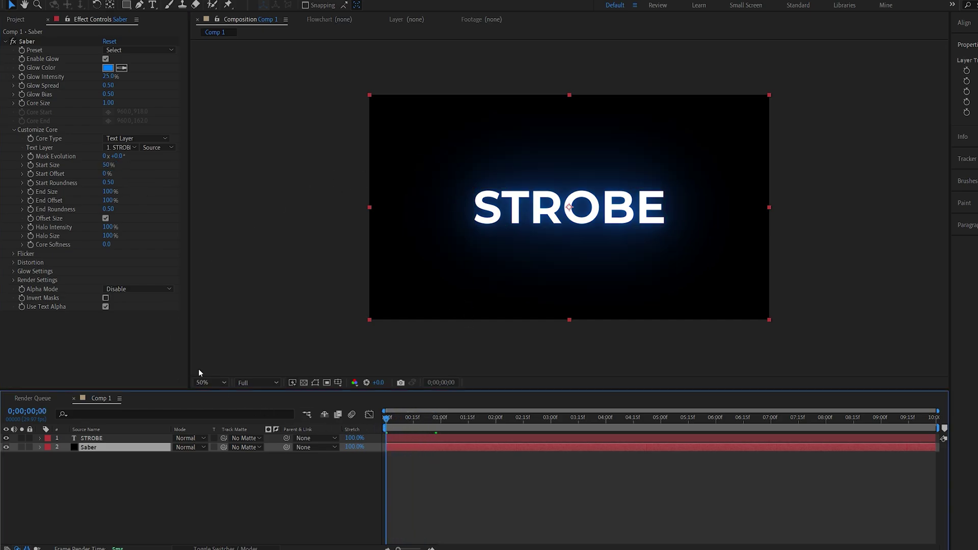
# Keyframe Saber End Offset from 0% at the start to 100% at two seconds, then preview
pyautogui.click(108, 200)
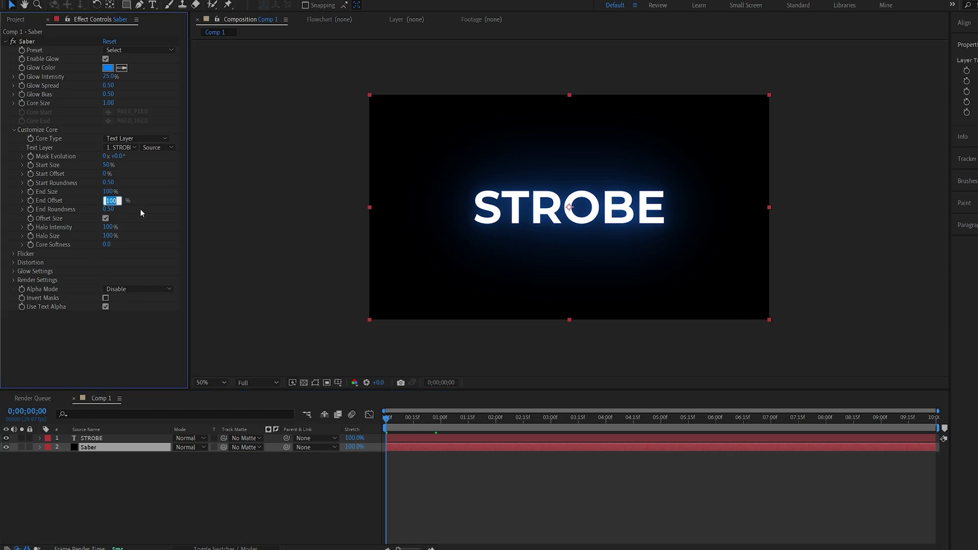
pyautogui.write('0')
pyautogui.press('Return')
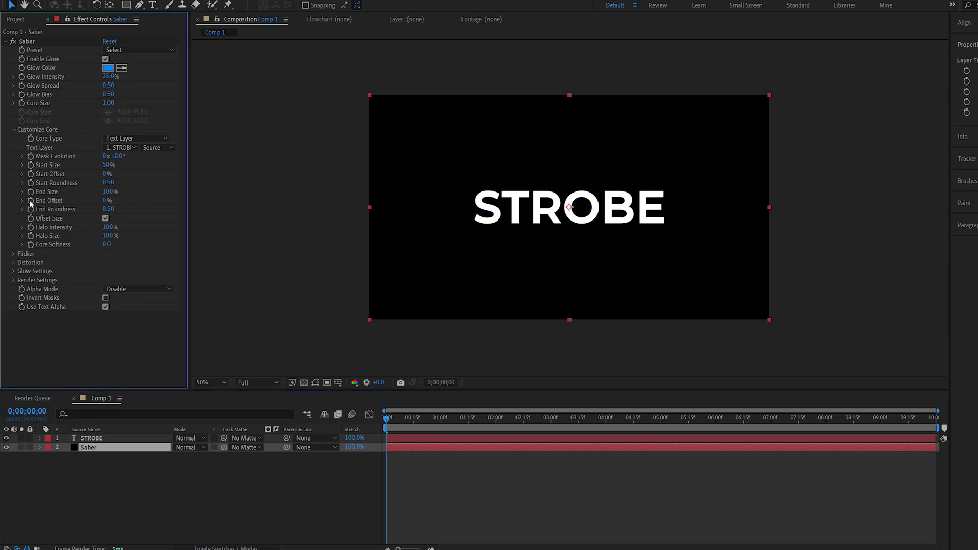
pyautogui.click(30, 200)
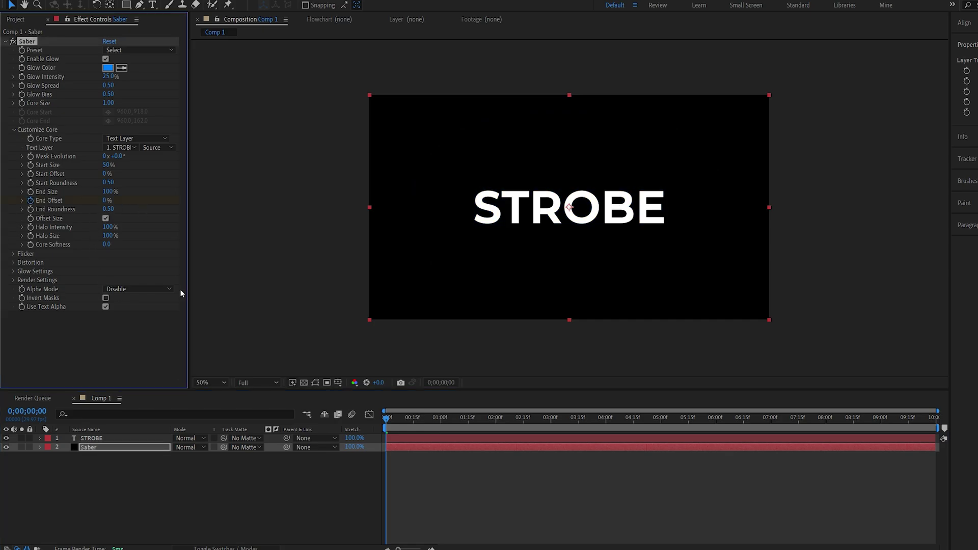
pyautogui.click(493, 419)
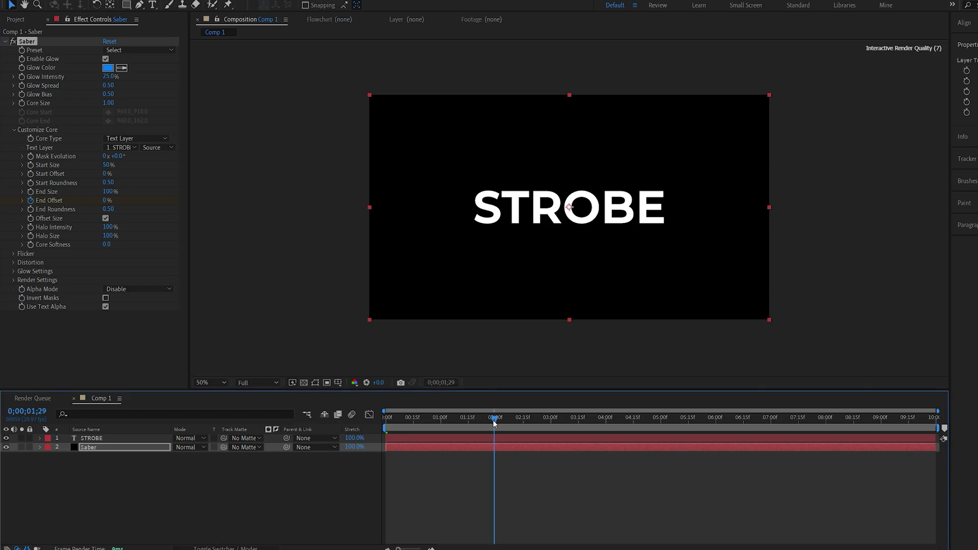
pyautogui.click(104, 200)
pyautogui.write('100')
pyautogui.press('Return')
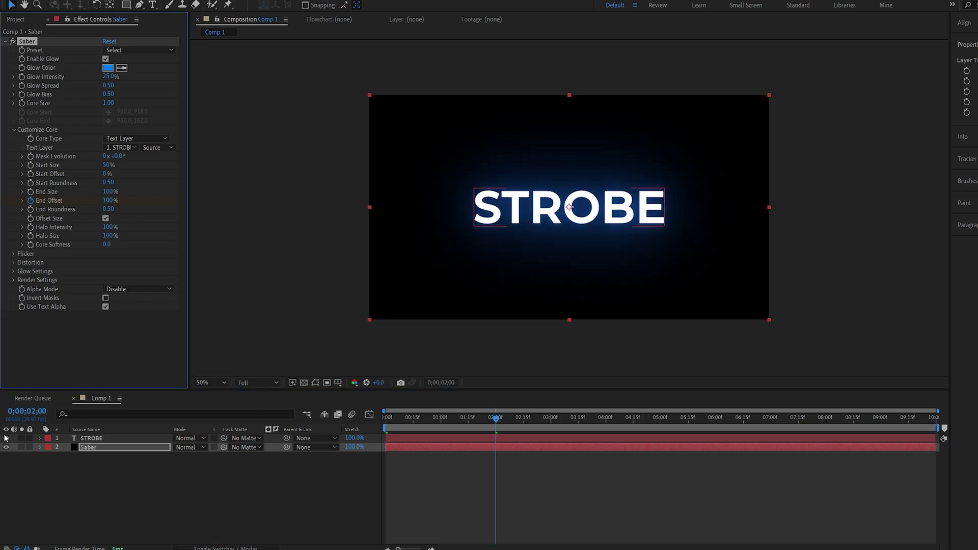
pyautogui.moveTo(485, 420); pyautogui.dragTo(319, 417)
pyautogui.press('space')
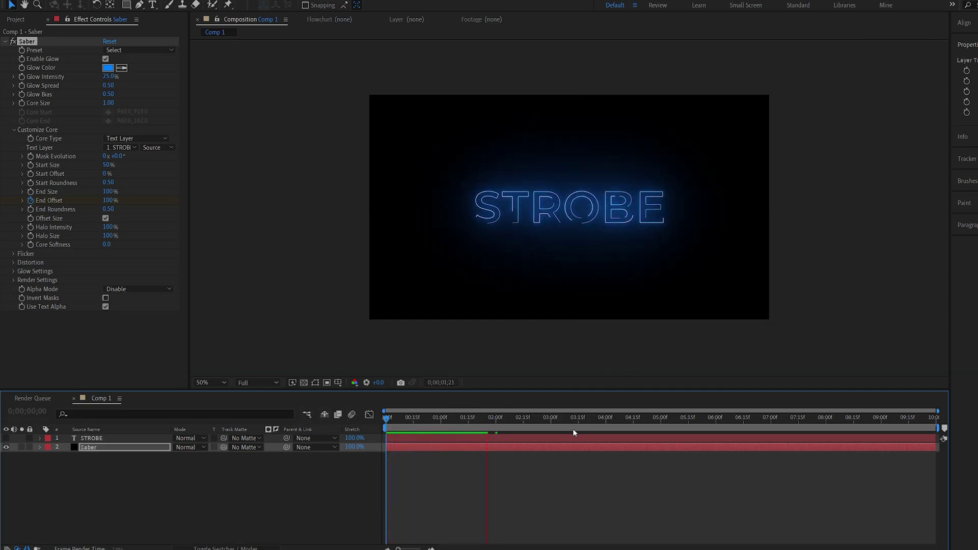
pyautogui.press('space')
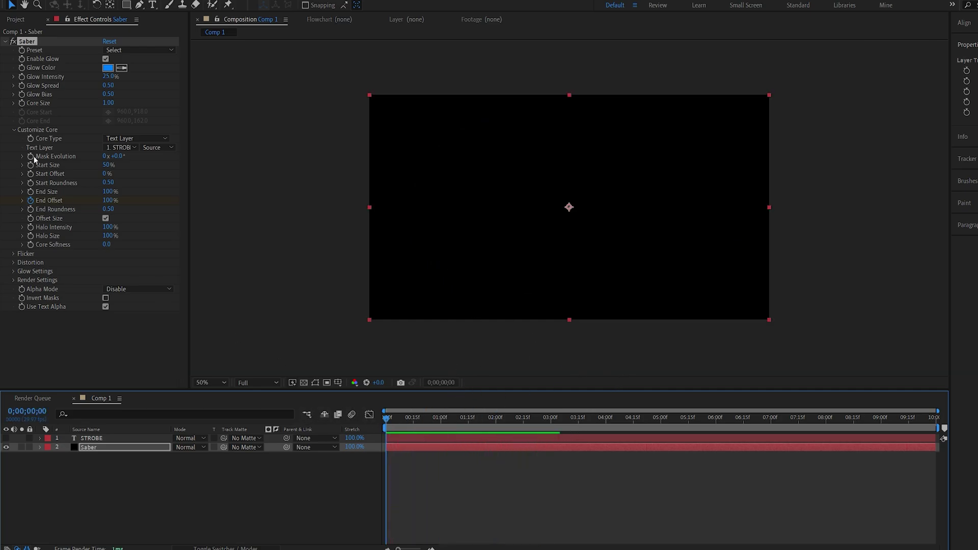
# Keyframe Mask Evolution from 0° at the start to 50° at about five seconds
pyautogui.click(29, 157)
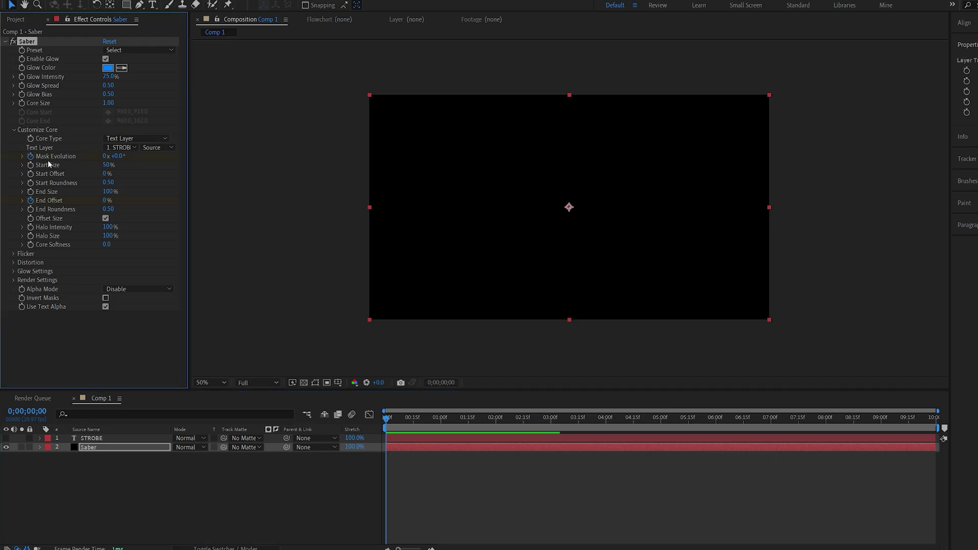
pyautogui.moveTo(533, 422); pyautogui.dragTo(661, 433)
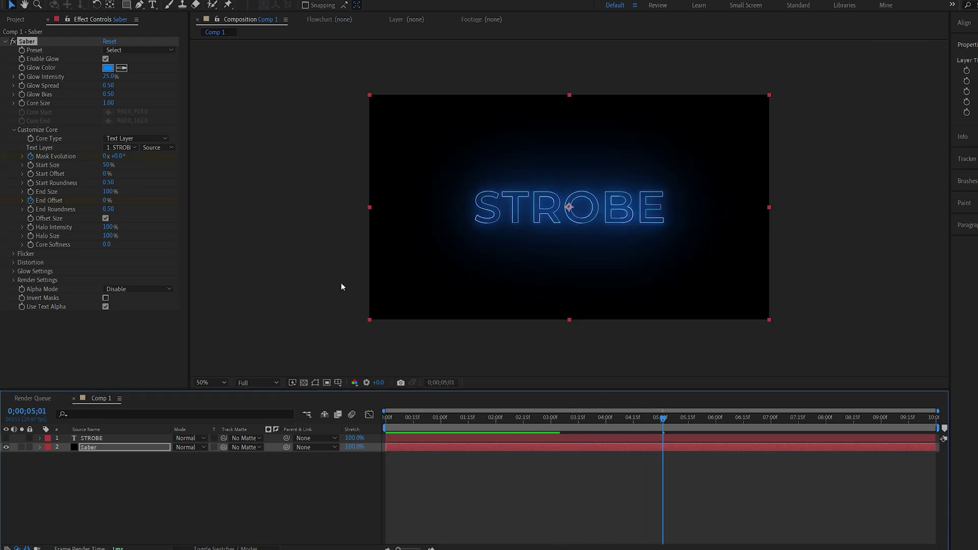
pyautogui.click(119, 156)
pyautogui.write('50')
pyautogui.press('Return')
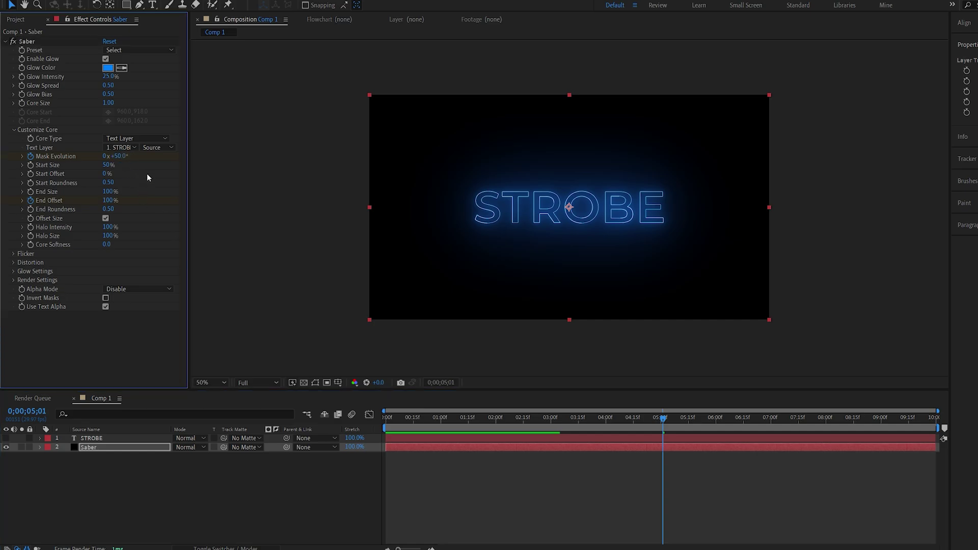
pyautogui.moveTo(663, 424); pyautogui.dragTo(105, 453)
# Unhide STROBE and keyframe its Scale at 250% around 1;29, then preview
pyautogui.click(6, 438)
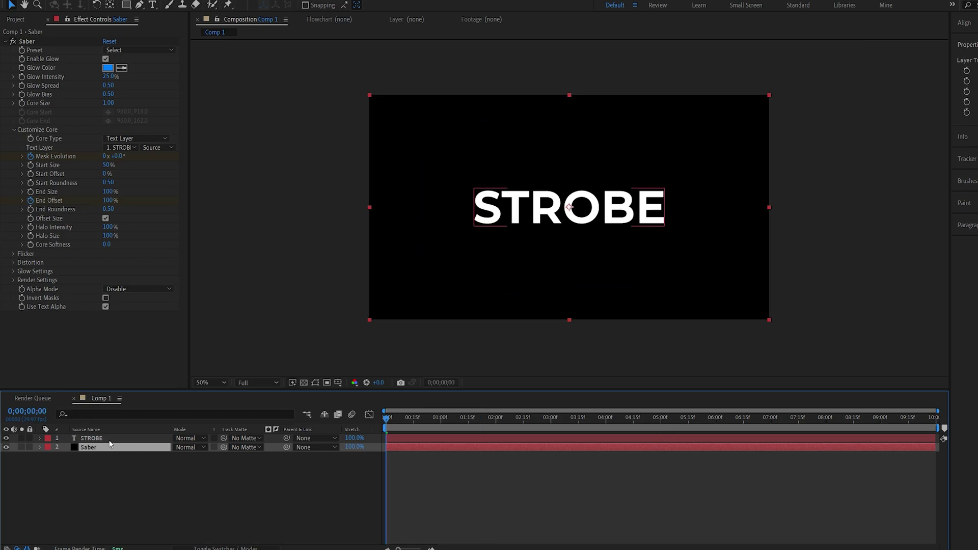
pyautogui.click(92, 438)
pyautogui.click(467, 418)
pyautogui.click(493, 424)
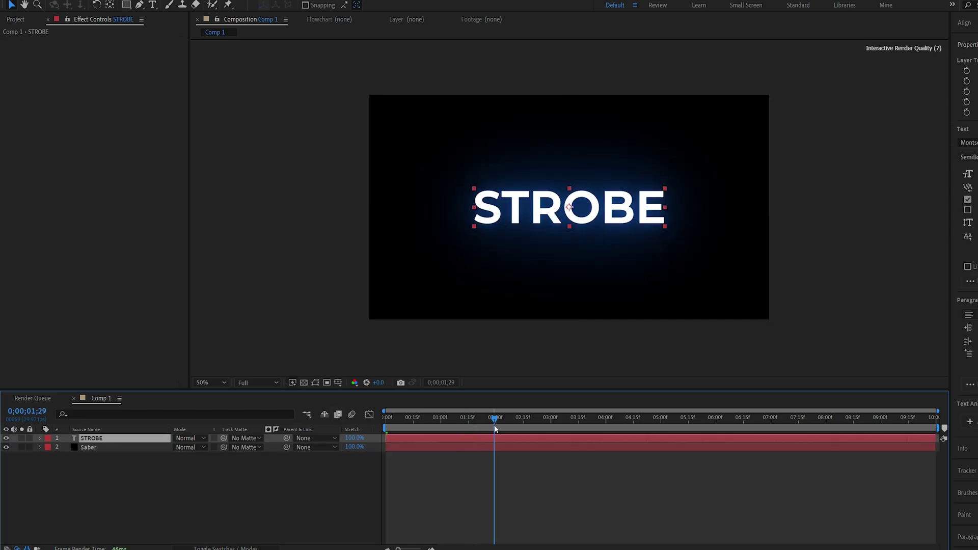
pyautogui.press('s')
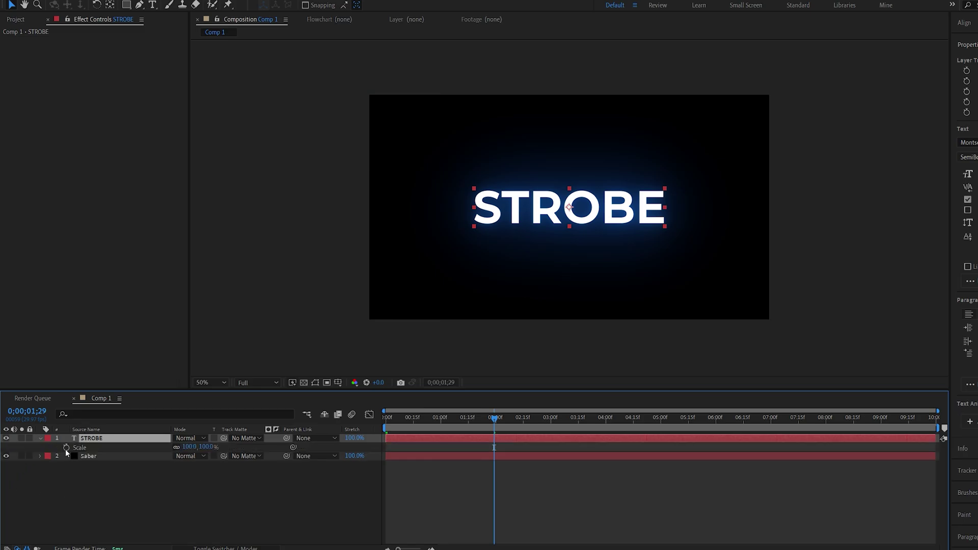
pyautogui.click(67, 448)
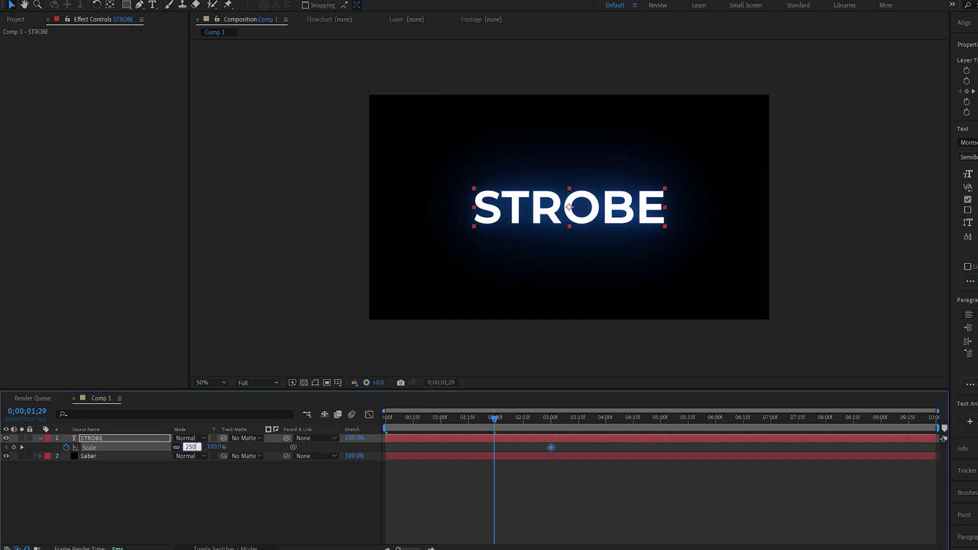
pyautogui.press('Return')
pyautogui.press('space')
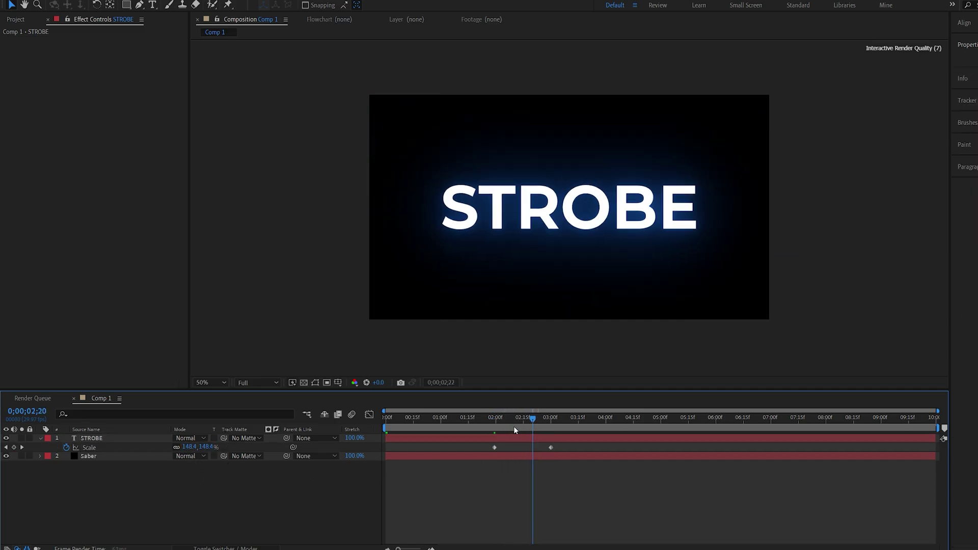
pyautogui.press('space')
# Keyframe STROBE Rotation from 0 at the start to one full revolution, and hide the Saber layer
pyautogui.click(99, 438)
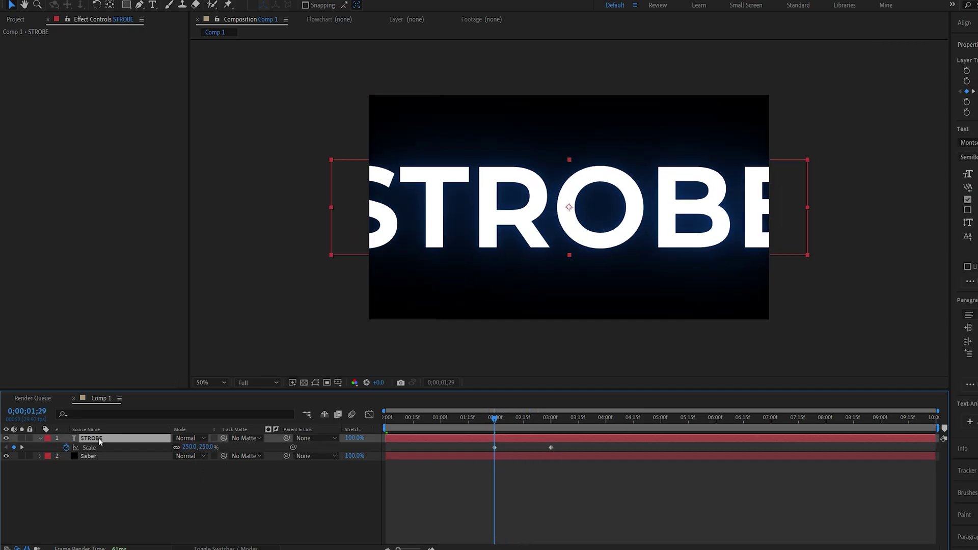
pyautogui.hotkey('shift', 'r')
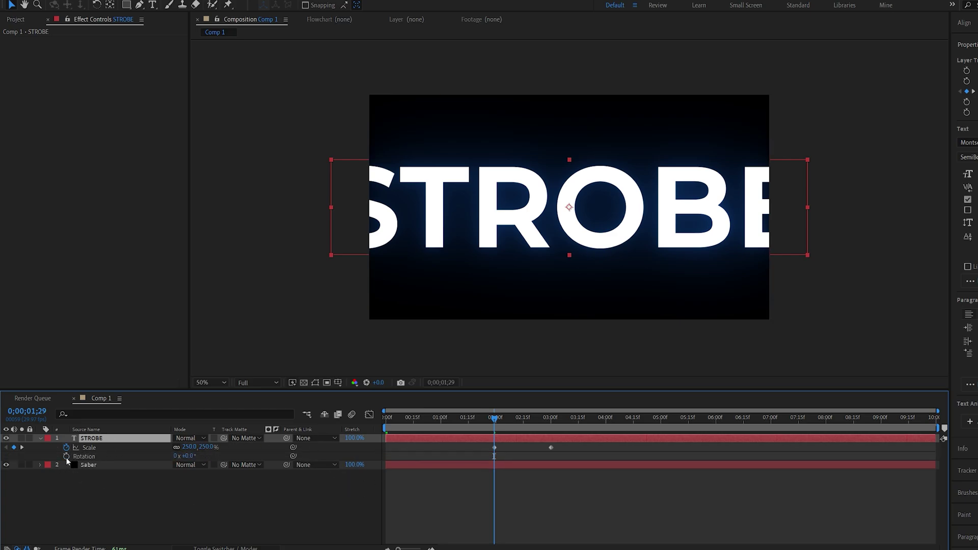
pyautogui.click(66, 457)
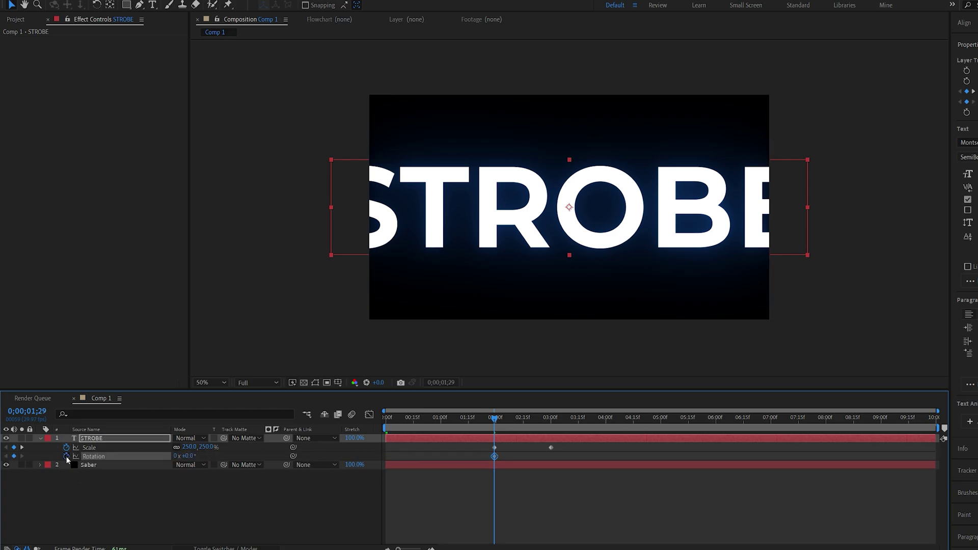
pyautogui.click(548, 496)
pyautogui.moveTo(493, 456); pyautogui.dragTo(484, 456)
pyautogui.moveTo(414, 459); pyautogui.dragTo(386, 457)
pyautogui.click(280, 511)
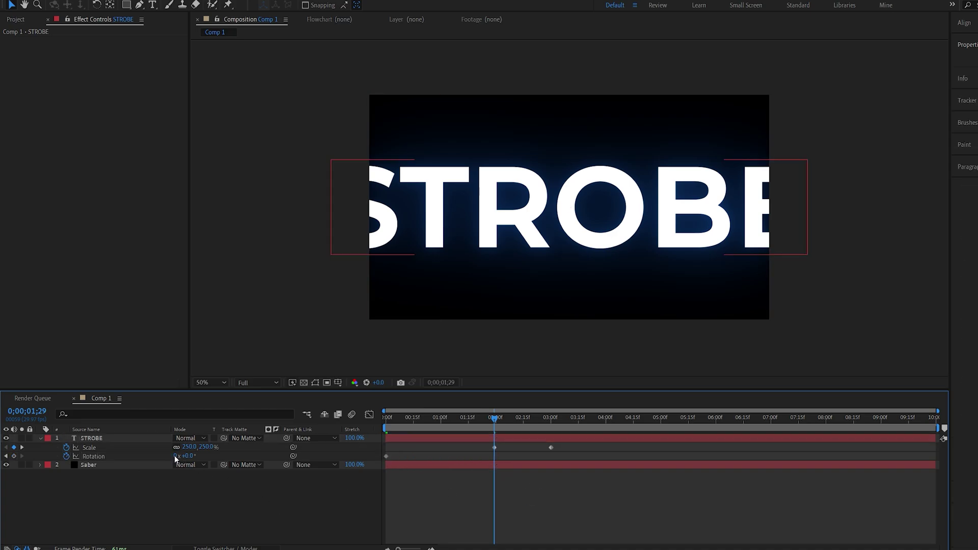
pyautogui.click(175, 456)
pyautogui.write('1')
pyautogui.press('Return')
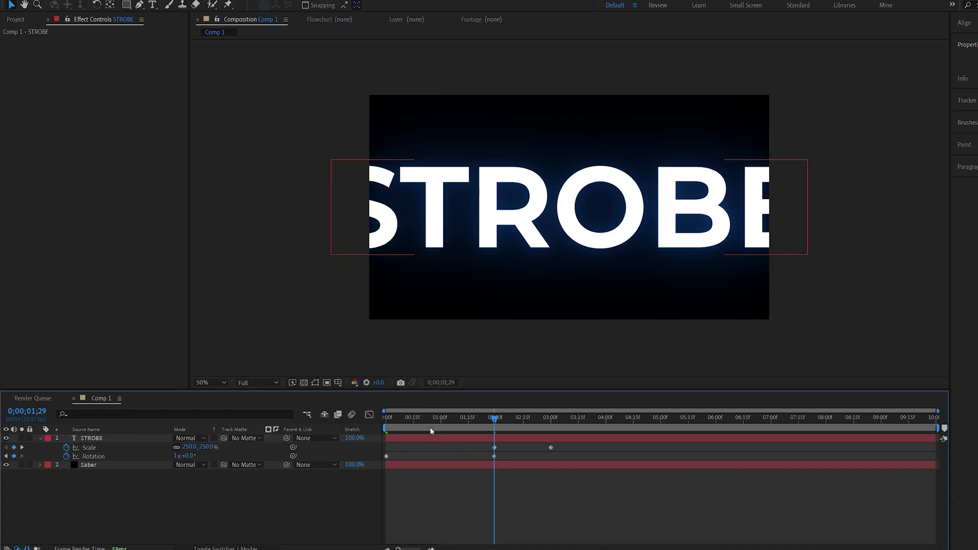
pyautogui.click(6, 466)
pyautogui.moveTo(390, 424); pyautogui.dragTo(550, 438)
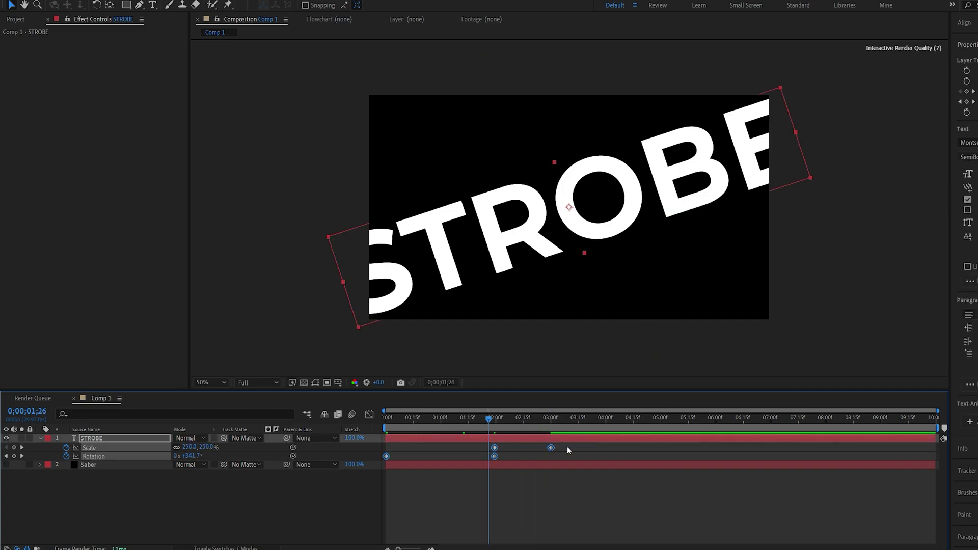
# Apply Easy Ease to the scale and rotation keyframes and sharpen the curves for an early burst
pyautogui.moveTo(568, 450); pyautogui.dragTo(352, 467)
pyautogui.press('F9')
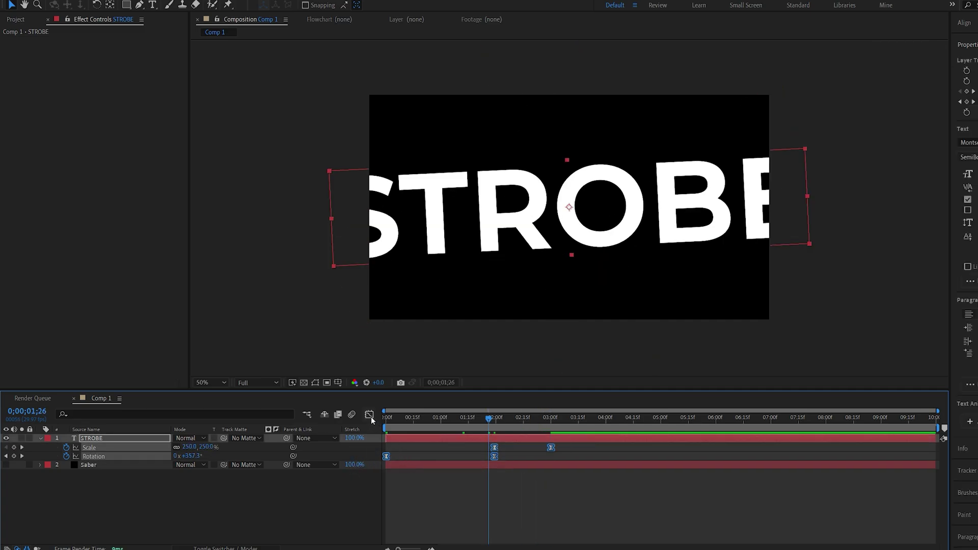
pyautogui.click(370, 415)
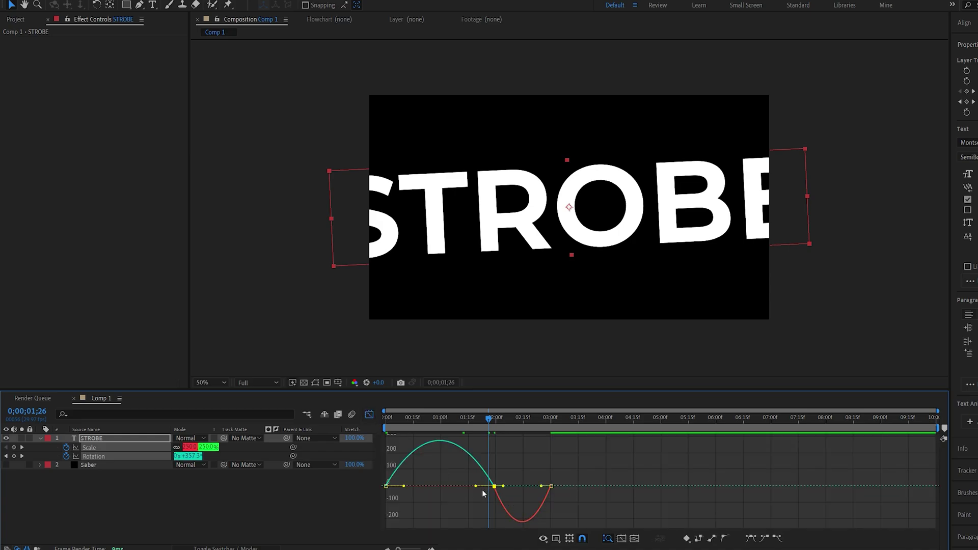
pyautogui.moveTo(475, 487); pyautogui.dragTo(411, 504)
pyautogui.click(550, 504)
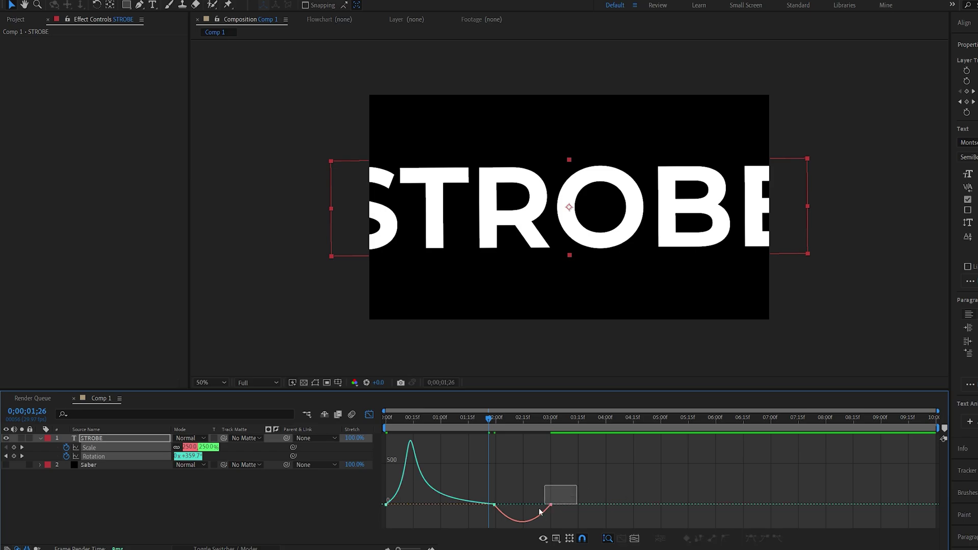
pyautogui.moveTo(542, 507); pyautogui.dragTo(524, 505)
pyautogui.press('Home')
pyautogui.press('space')
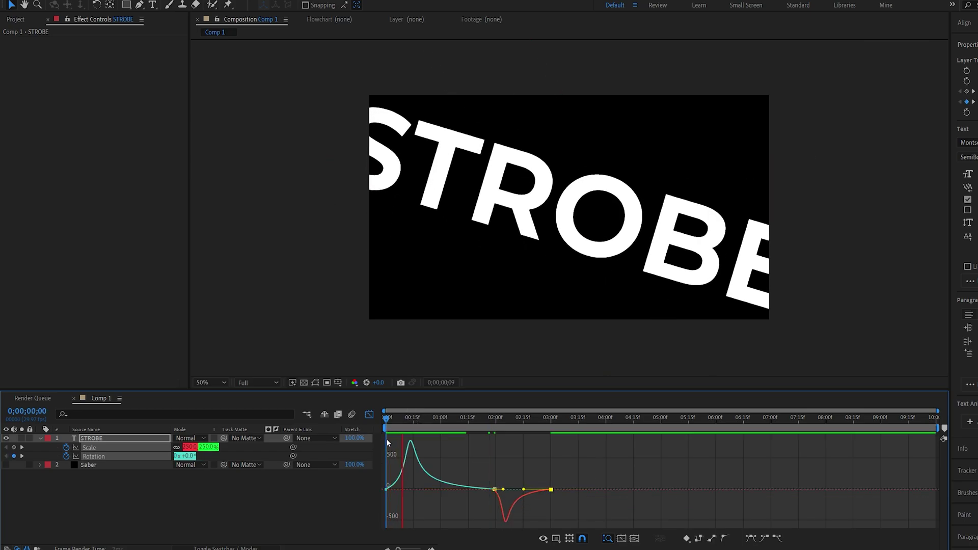
# Shift the scale and final rotation keyframes earlier and collapse the STROBE layer
pyautogui.click(371, 414)
pyautogui.keyDown('shift'); pyautogui.click(494, 448); pyautogui.keyUp('shift')
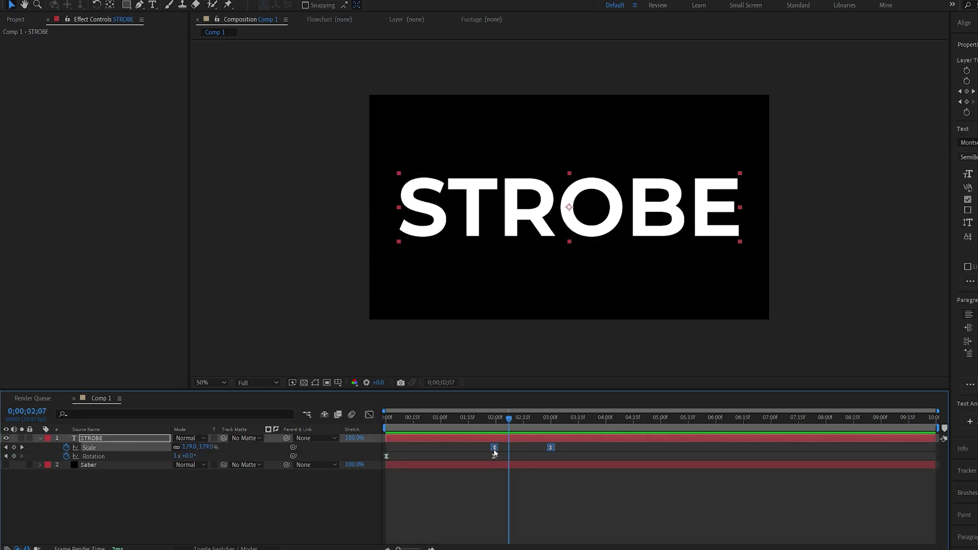
pyautogui.moveTo(494, 448); pyautogui.dragTo(485, 452)
pyautogui.moveTo(558, 450); pyautogui.dragTo(468, 448)
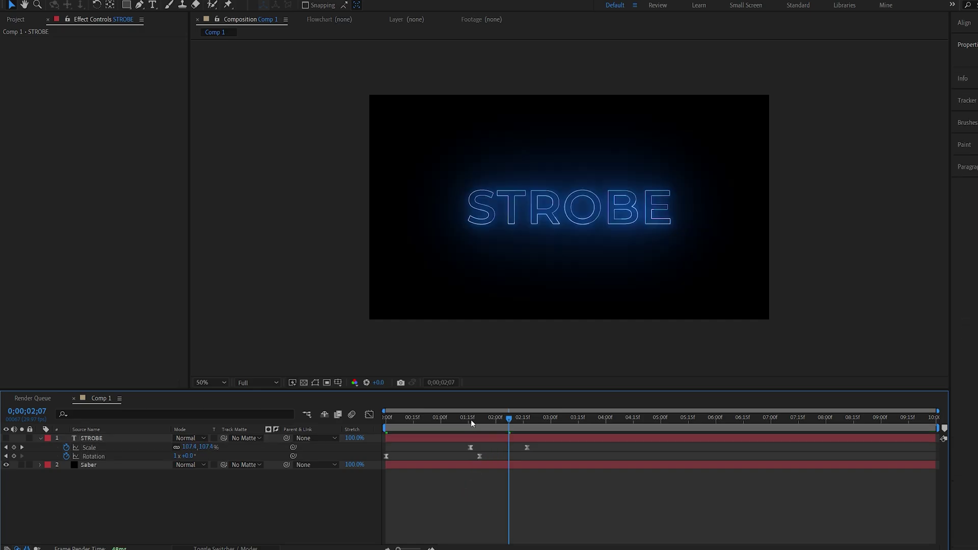
pyautogui.moveTo(508, 417); pyautogui.dragTo(527, 432)
pyautogui.click(41, 438)
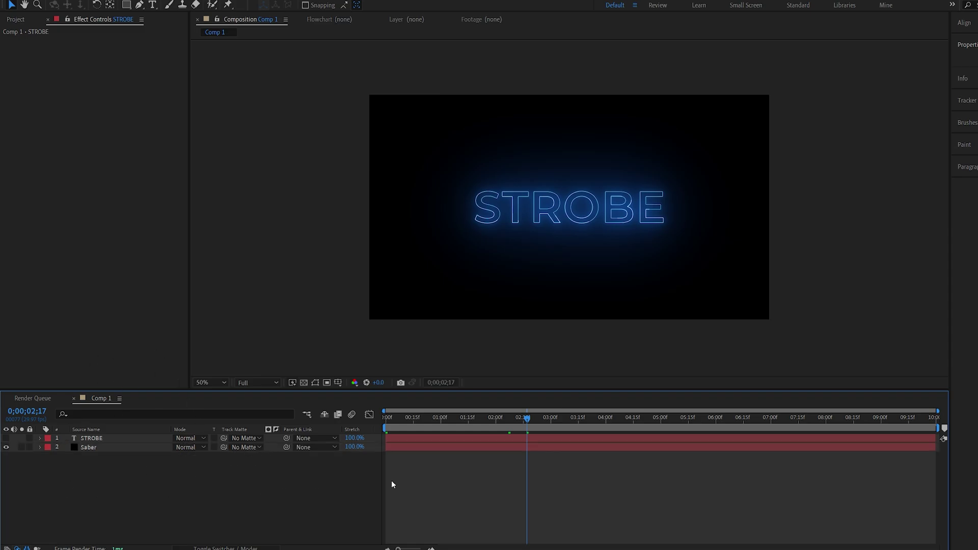
pyautogui.click(147, 438)
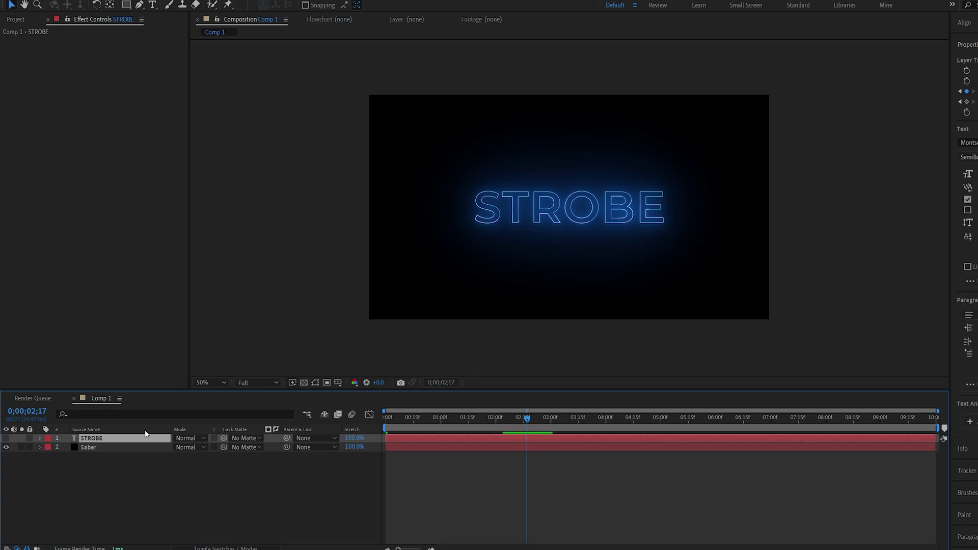
pyautogui.click(474, 417)
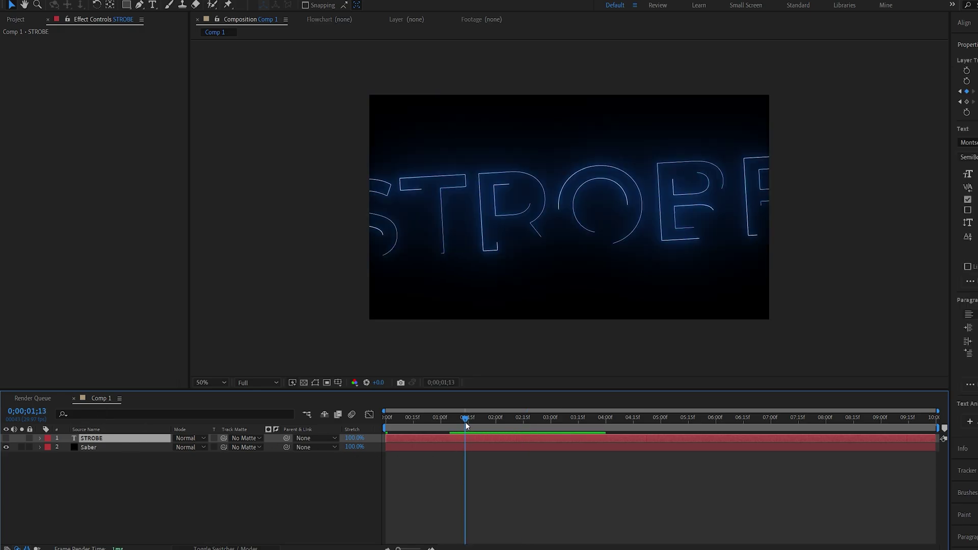
# Draw a rectangle mask over ROB on Saber and keyframe its Mask Path at the start and 1;18
pyautogui.click(490, 448)
pyautogui.press('q')
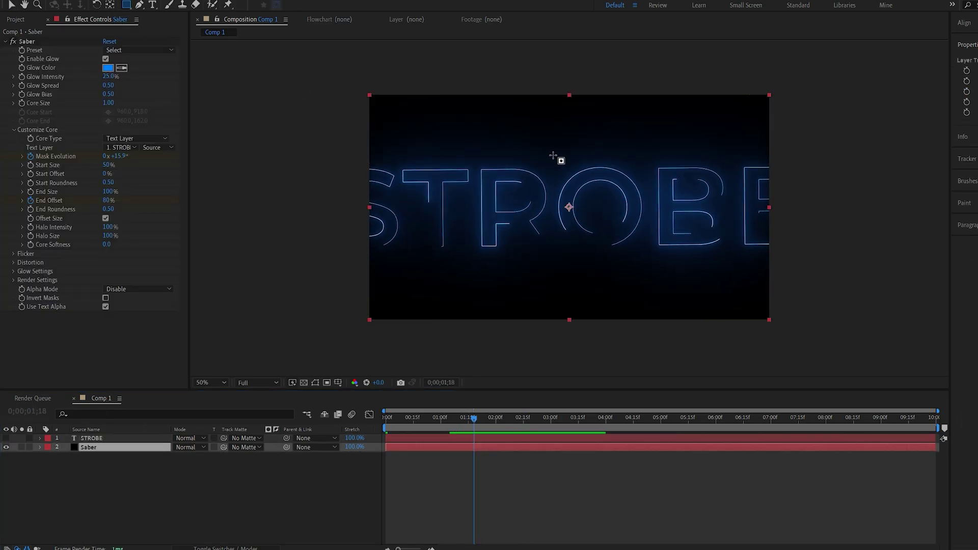
pyautogui.moveTo(481, 138)
pyautogui.mouseDown()
pyautogui.moveTo(694, 267)
pyautogui.moveTo(627, 269)
pyautogui.mouseUp()
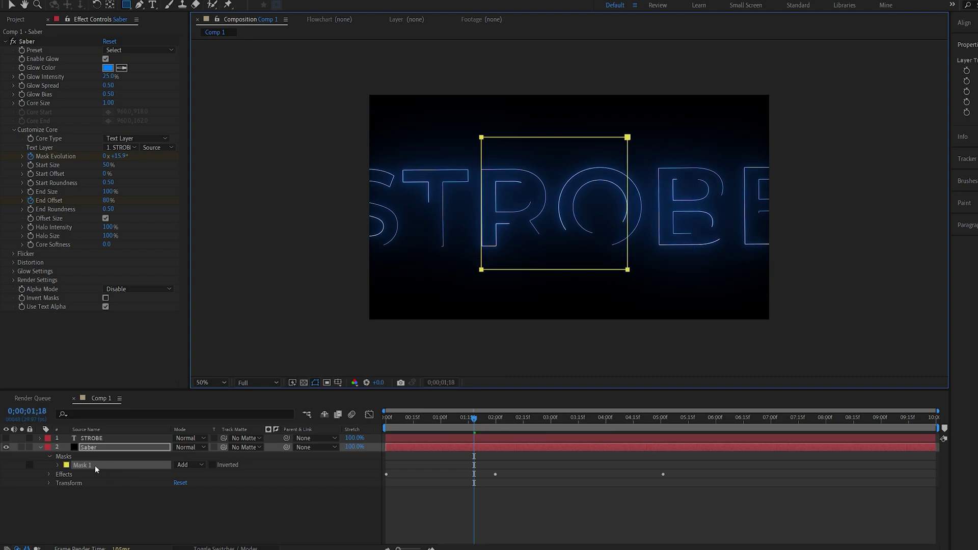
pyautogui.press('m')
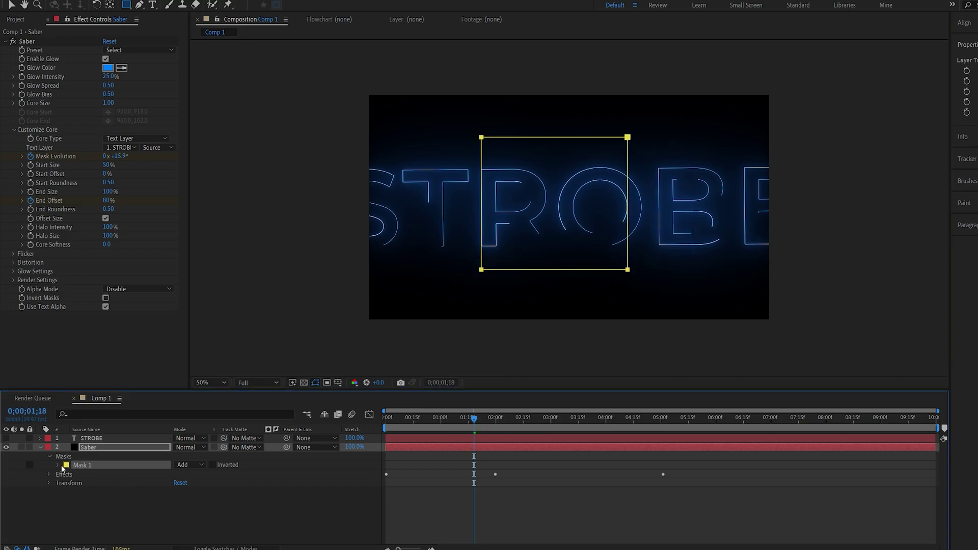
pyautogui.click(75, 465)
pyautogui.press('Home')
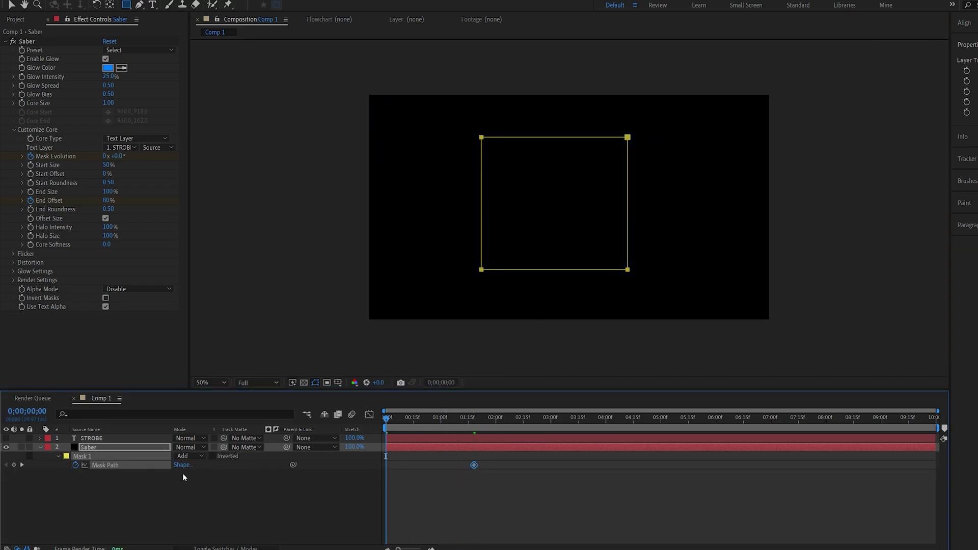
pyautogui.hotkey('ctrl', 't')
pyautogui.moveTo(481, 269); pyautogui.dragTo(486, 278)
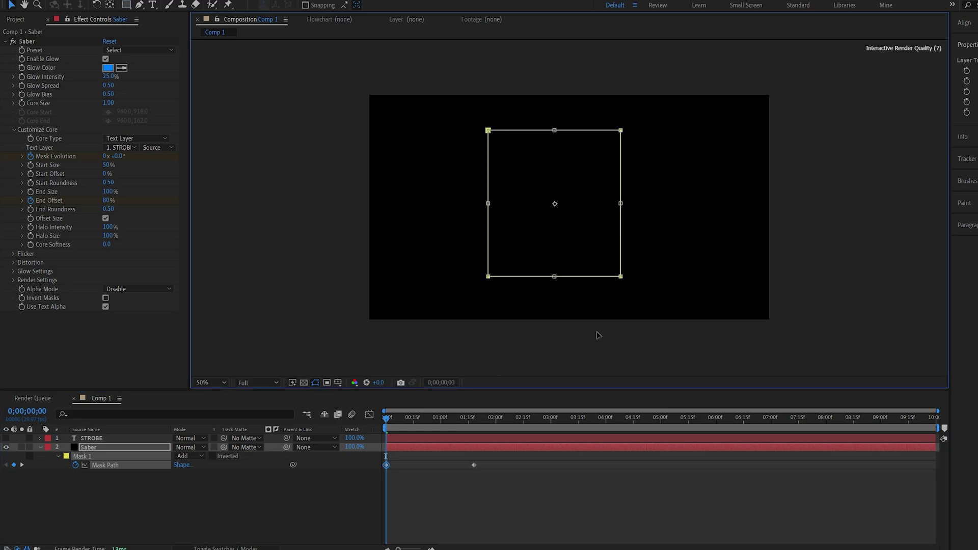
pyautogui.click(598, 334)
pyautogui.moveTo(387, 419); pyautogui.dragTo(541, 420)
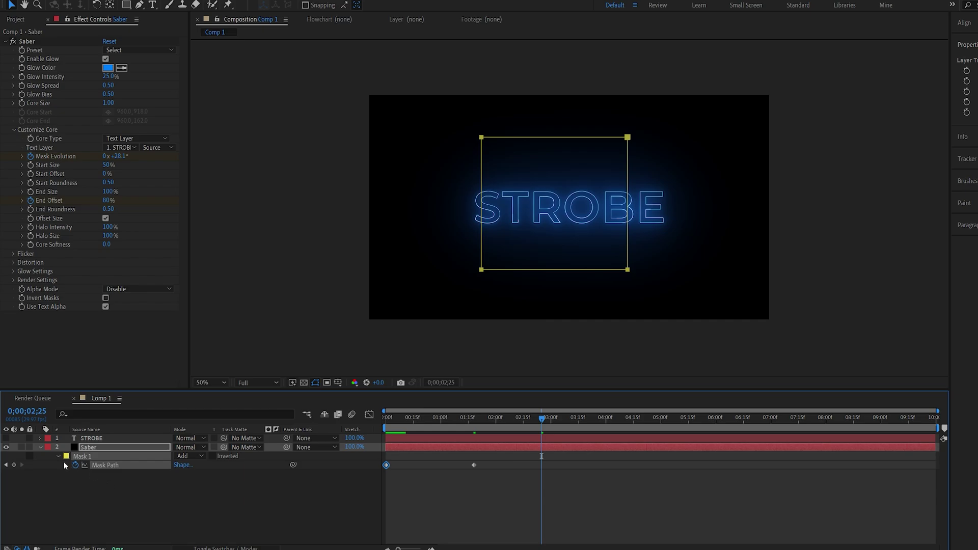
# Delete the mask path keyframe and remove the rectangle mask from Saber
pyautogui.press('Delete')
pyautogui.click(103, 482)
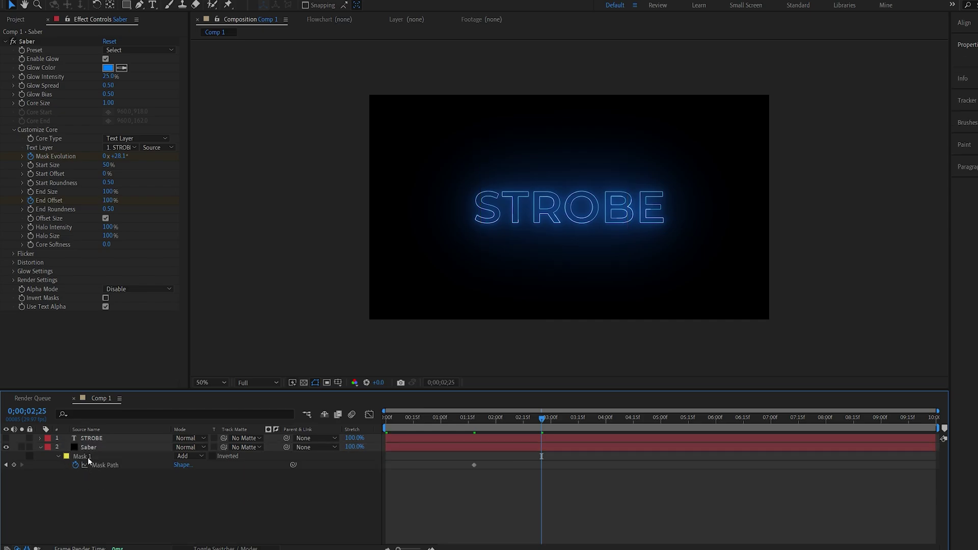
pyautogui.click(87, 453)
pyautogui.press('Delete')
pyautogui.click(97, 473)
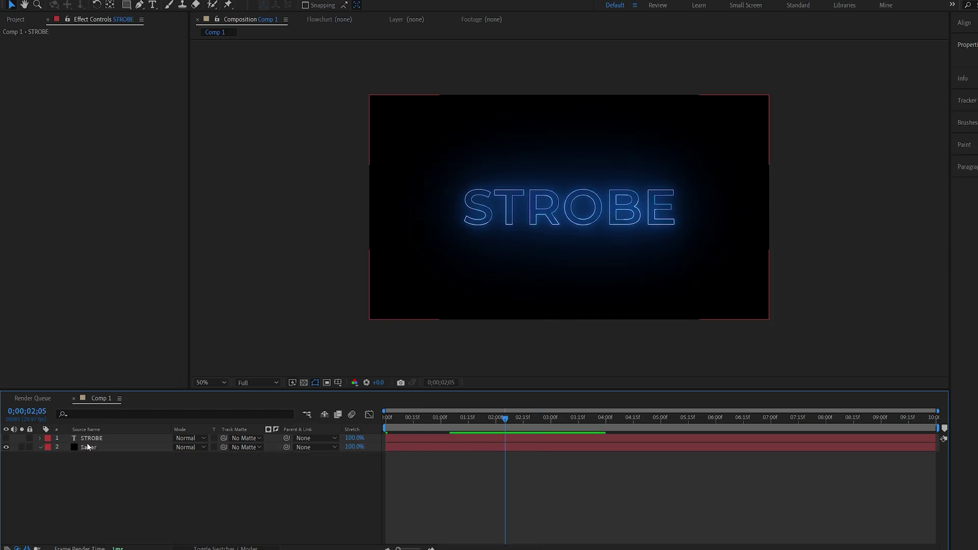
# Duplicate STROBE as STROBE 2 and set Saber's Composite Settings to Transparent
pyautogui.click(89, 439)
pyautogui.hotkey('ctrl', 'd')
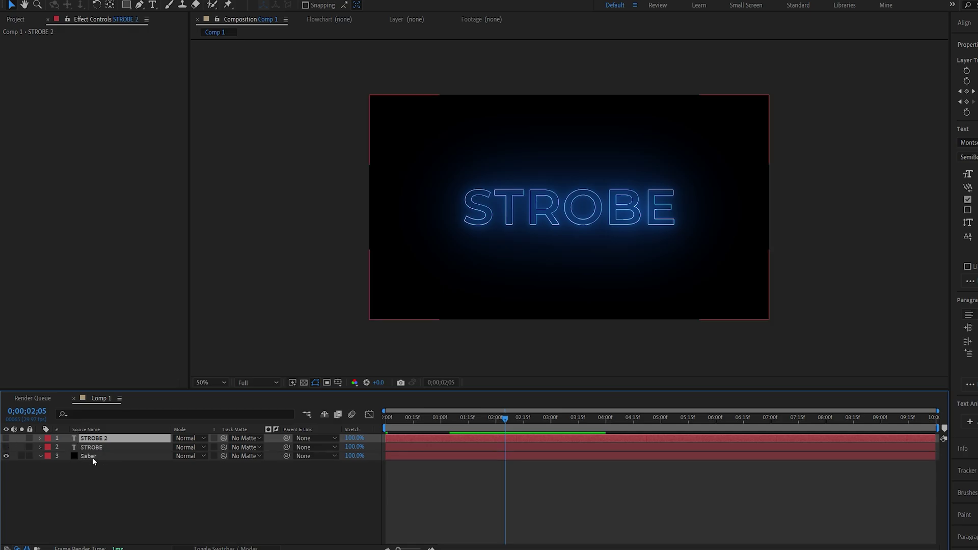
pyautogui.click(92, 457)
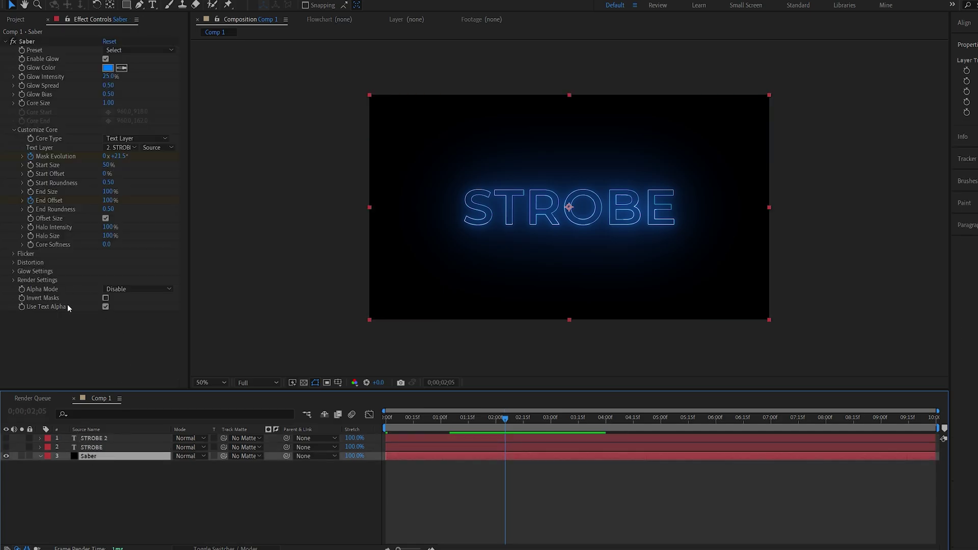
pyautogui.click(13, 280)
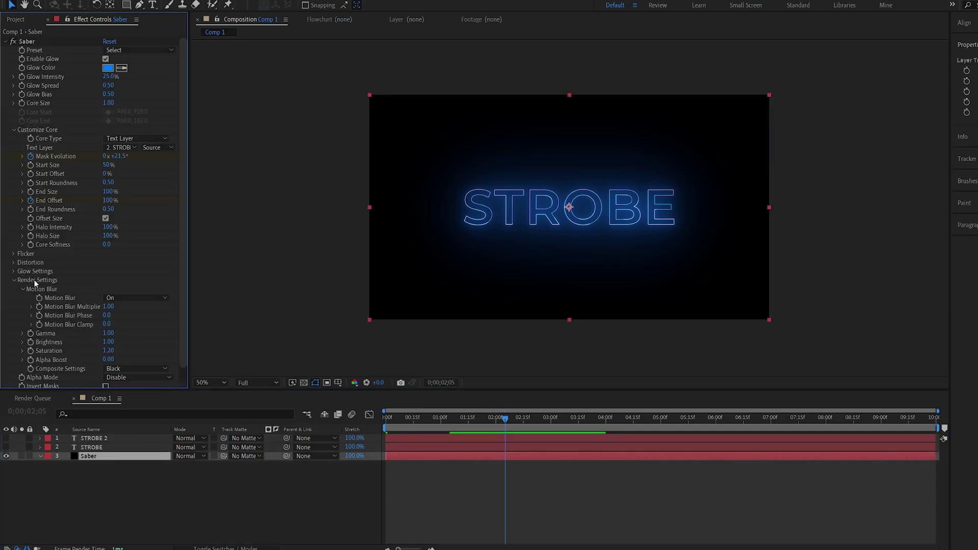
pyautogui.click(131, 368)
pyautogui.click(133, 379)
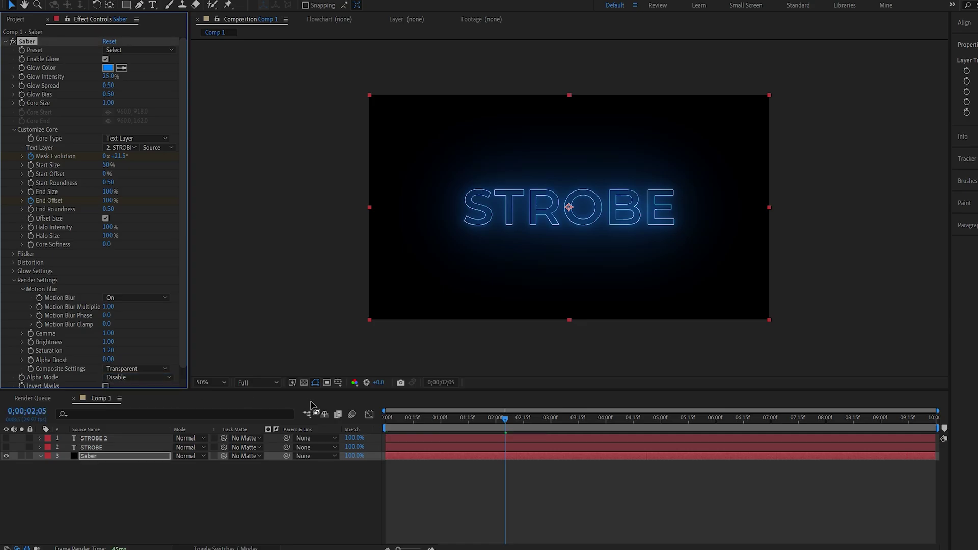
pyautogui.click(305, 382)
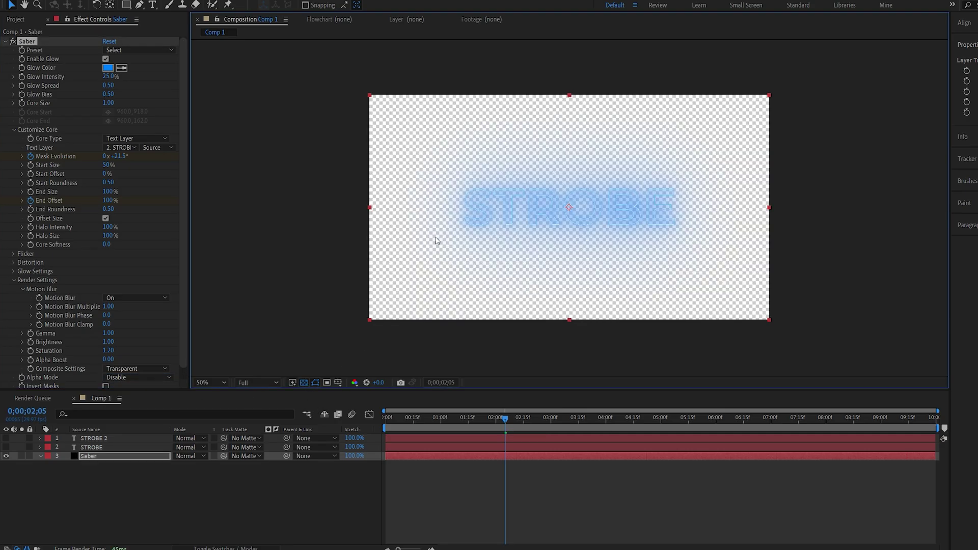
pyautogui.click(303, 383)
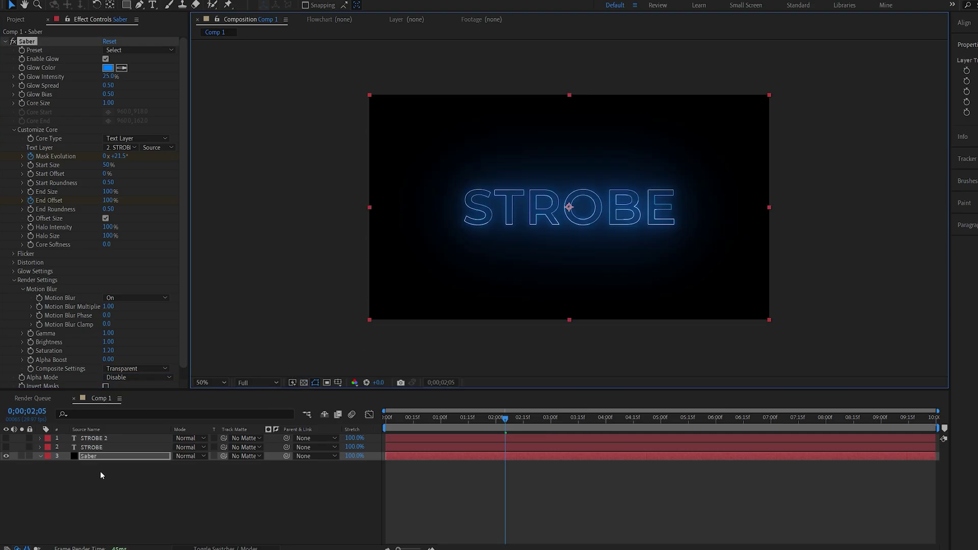
# Precompose STROBE 2 and Saber into a composition named Saber
pyautogui.keyDown('ctrl'); pyautogui.click(92, 448); pyautogui.keyUp('ctrl')
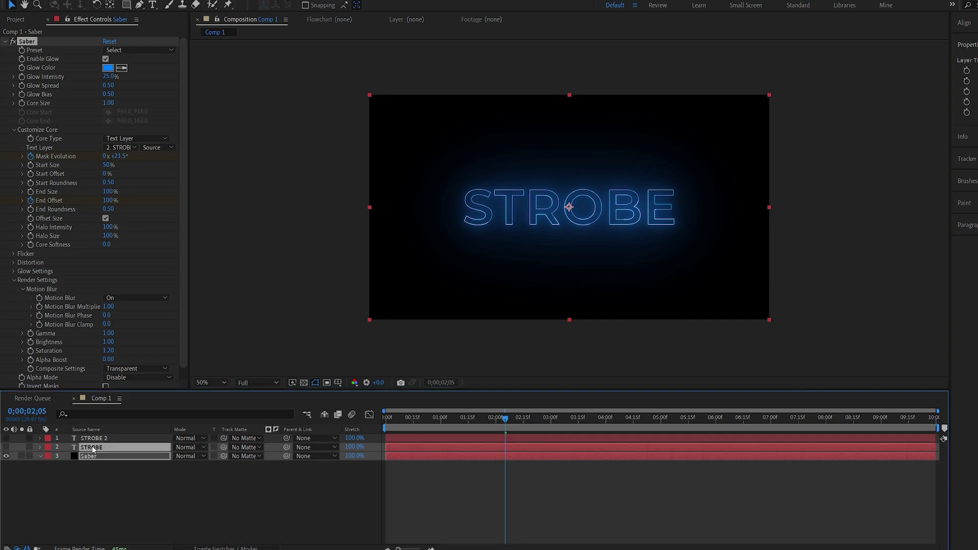
pyautogui.hotkey('ctrl', 'shift', 'c')
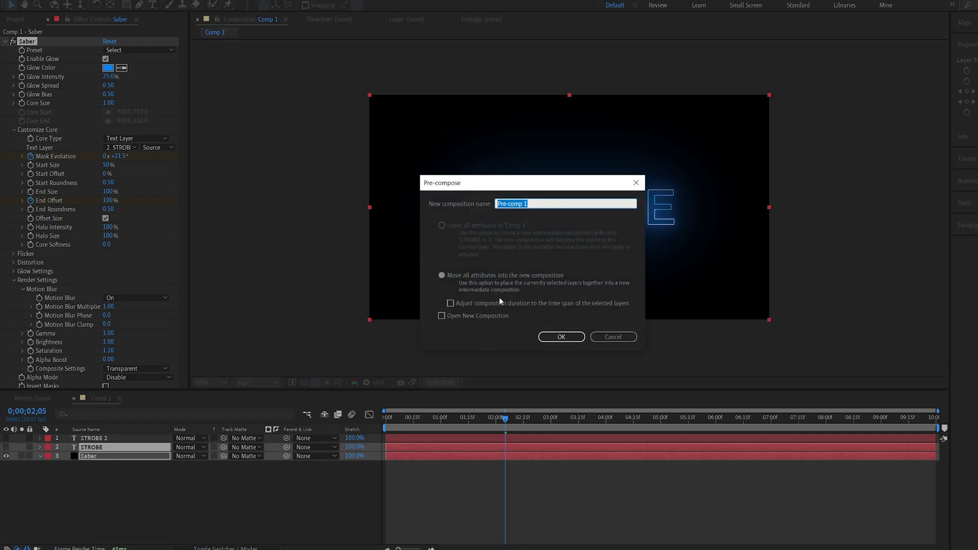
pyautogui.write('Saber')
pyautogui.click(561, 337)
# Add a new solid named Grad to Comp 1
pyautogui.rightClick(171, 475)
pyautogui.moveTo(223, 367)
pyautogui.click(334, 390)
pyautogui.write('Gr')
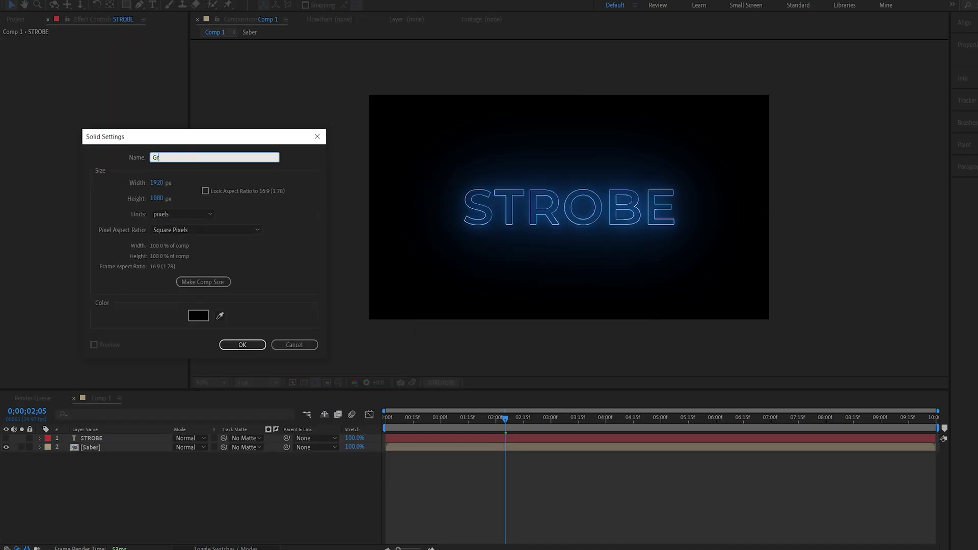
pyautogui.write('ad')
pyautogui.press('Return')
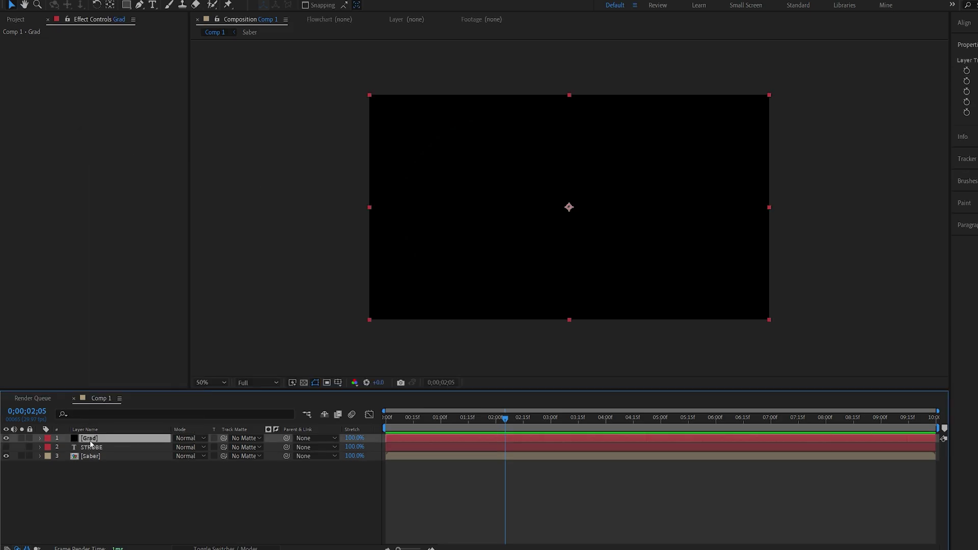
# Give Grad a Gradient Overlay layer style with Reflected style
pyautogui.rightClick(93, 439)
pyautogui.moveTo(151, 296)
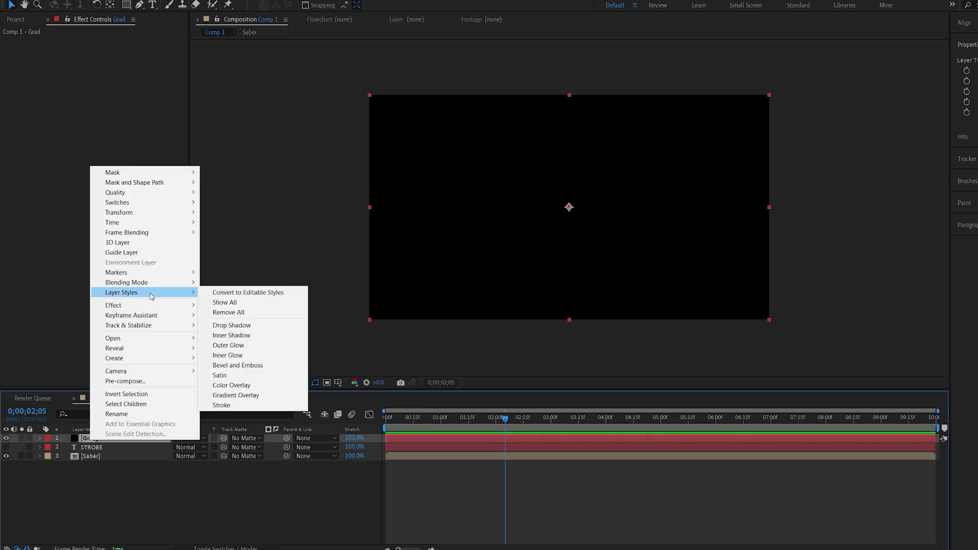
pyautogui.click(269, 397)
pyautogui.click(58, 474)
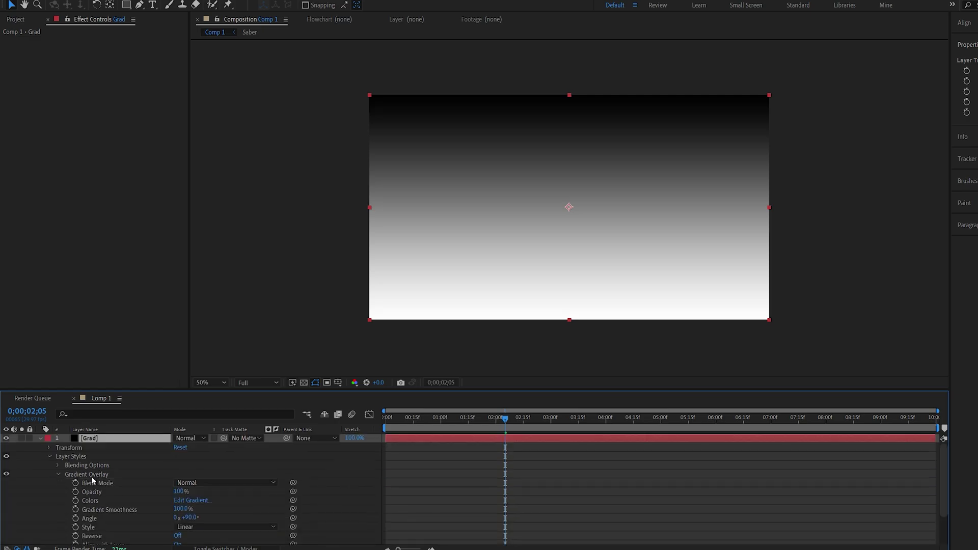
pyautogui.scroll(-3, 100, 481)
pyautogui.click(186, 488)
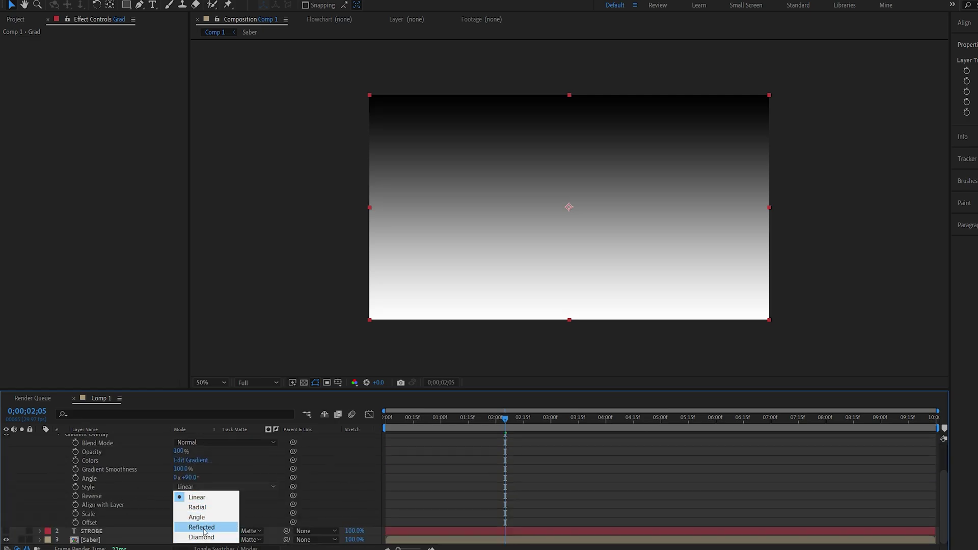
pyautogui.click(206, 527)
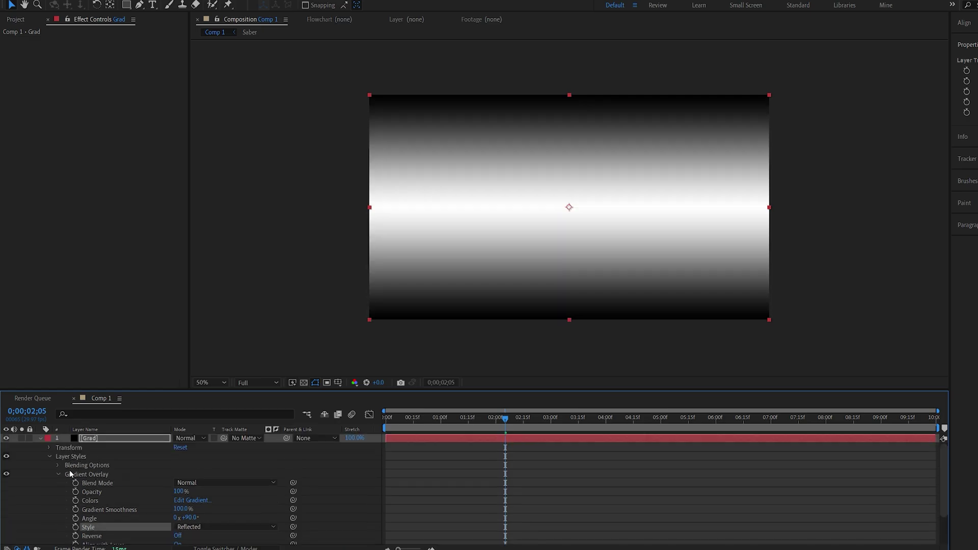
pyautogui.click(39, 438)
# Precompose Grad into a comp named Grad, moving all attributes
pyautogui.hotkey('ctrl', 'shift', 'c')
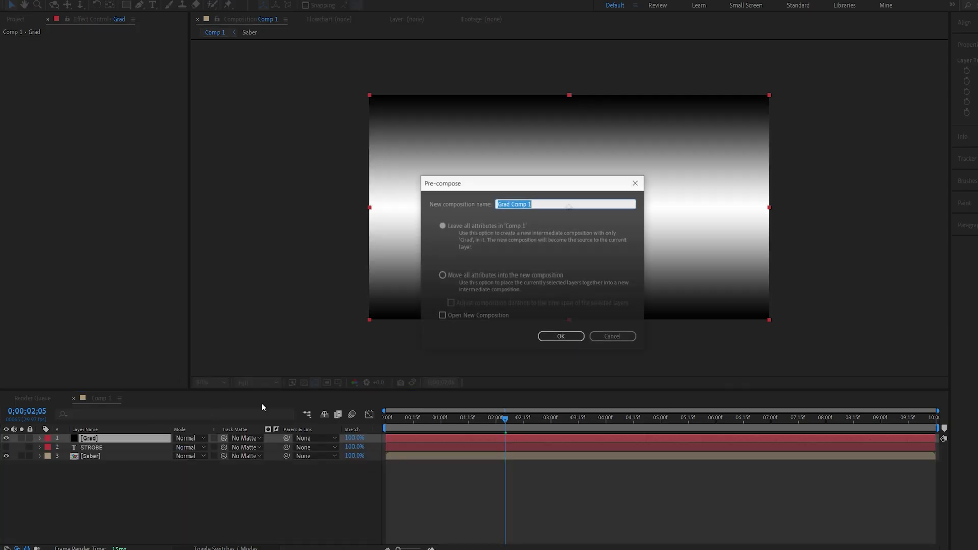
pyautogui.write('Grad')
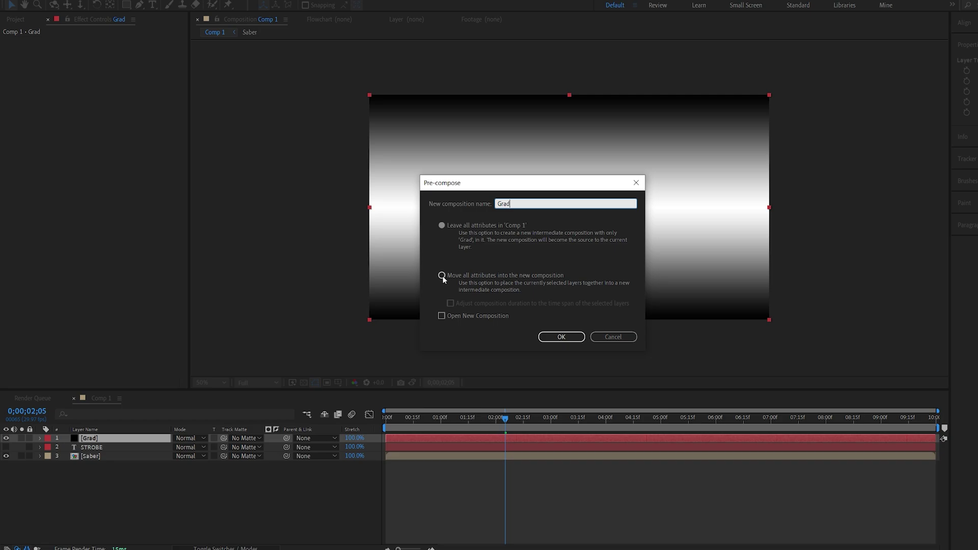
pyautogui.click(441, 276)
pyautogui.click(562, 337)
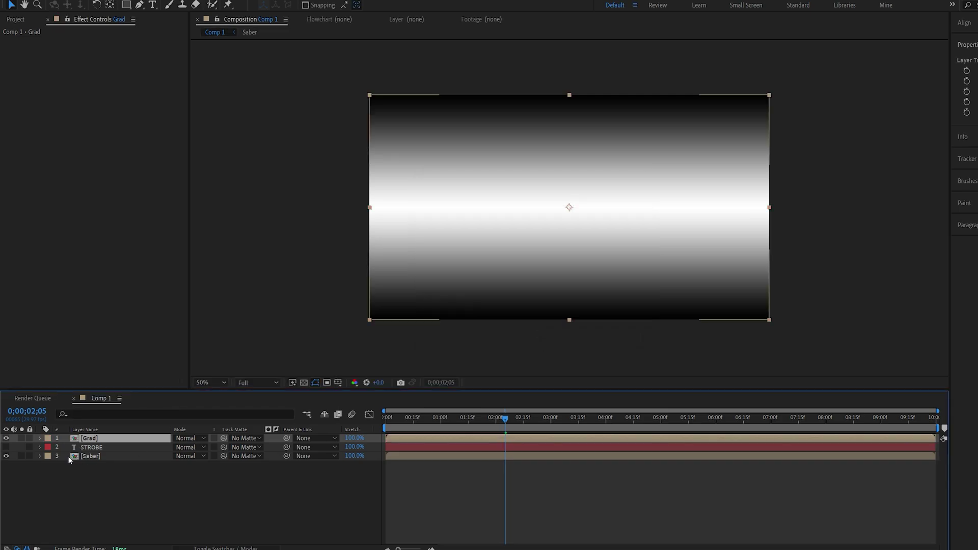
# Hide Grad and apply Time Displacement to Saber using Grad as the displacement layer
pyautogui.click(7, 438)
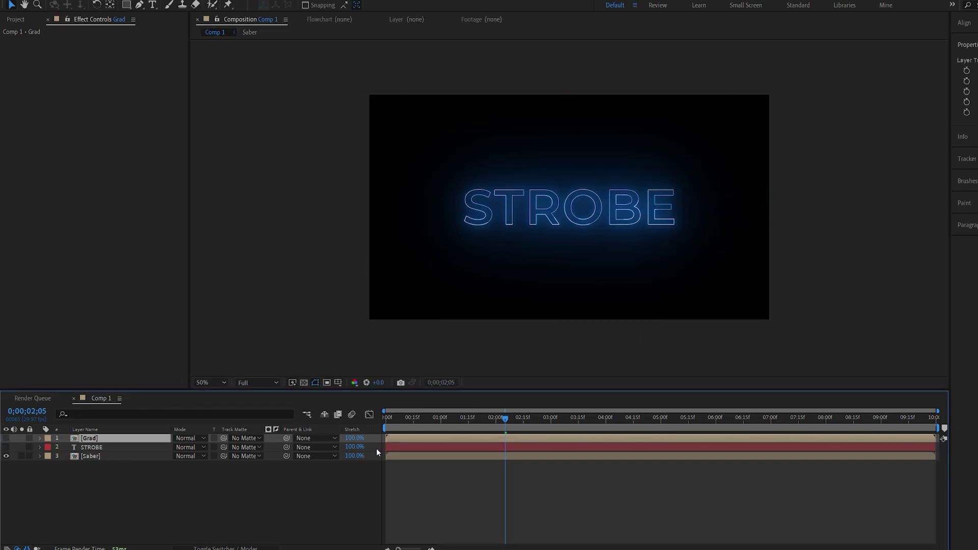
pyautogui.click(86, 457)
pyautogui.hotkey('ctrl', 'space')
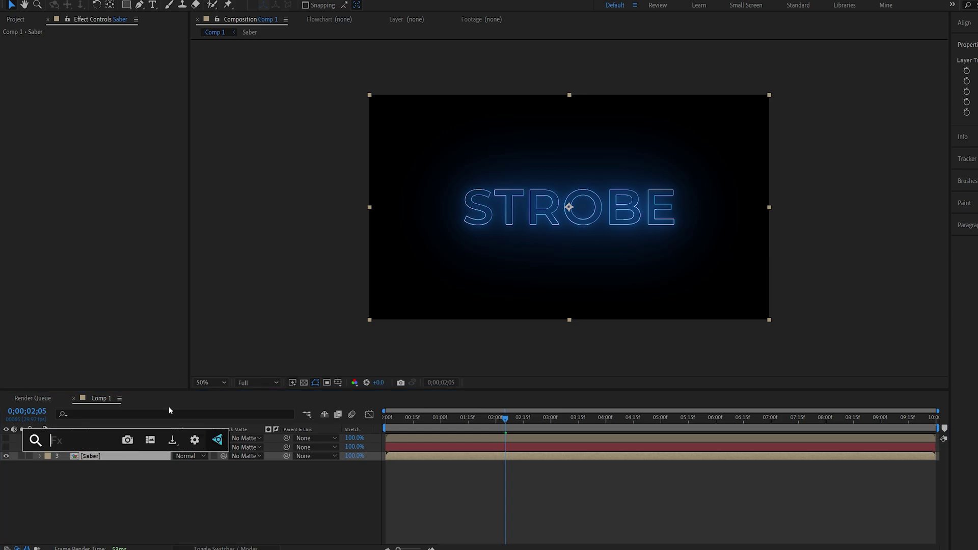
pyautogui.write('time')
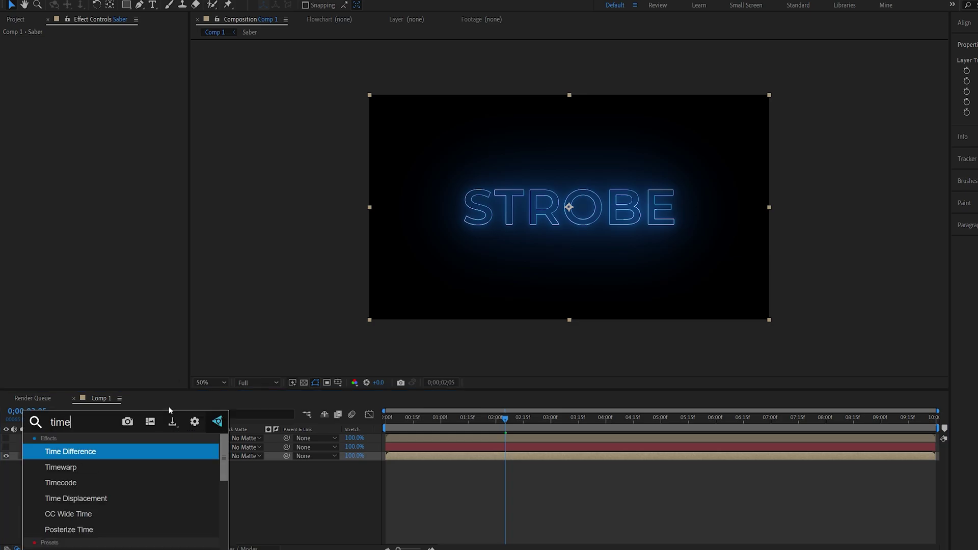
pyautogui.click(97, 498)
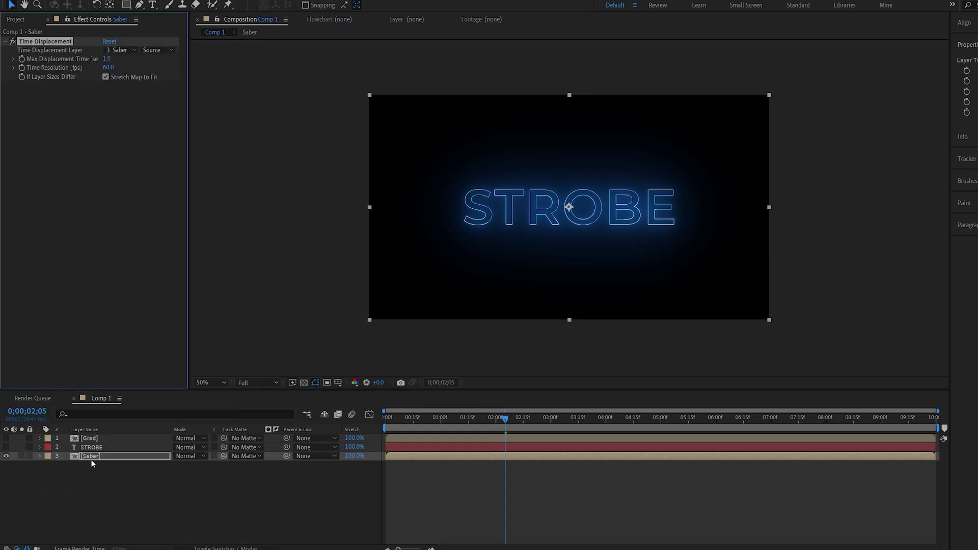
pyautogui.click(124, 51)
pyautogui.click(125, 75)
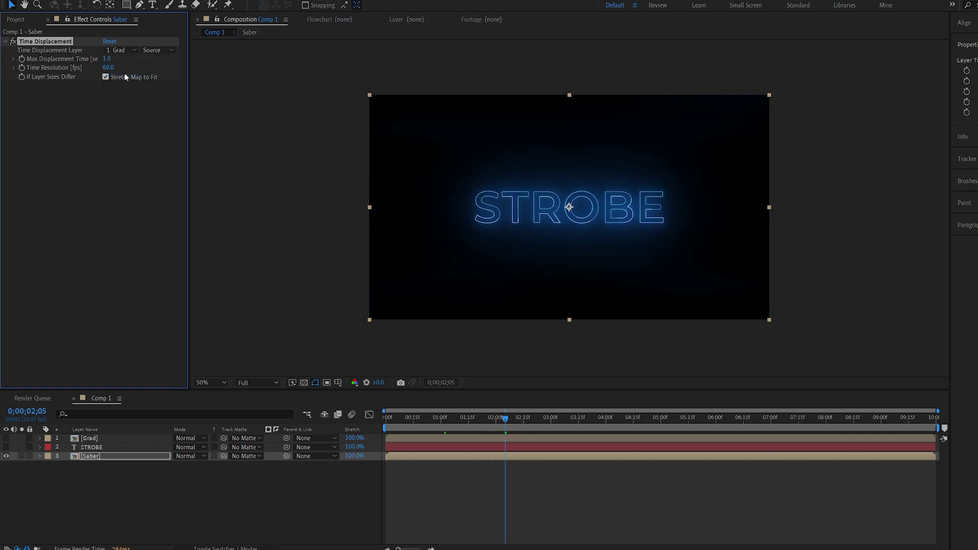
# Set Max Displacement Time to 0.3 and Time Resolution to 20
pyautogui.click(108, 60)
pyautogui.write('0.3')
pyautogui.press('Return')
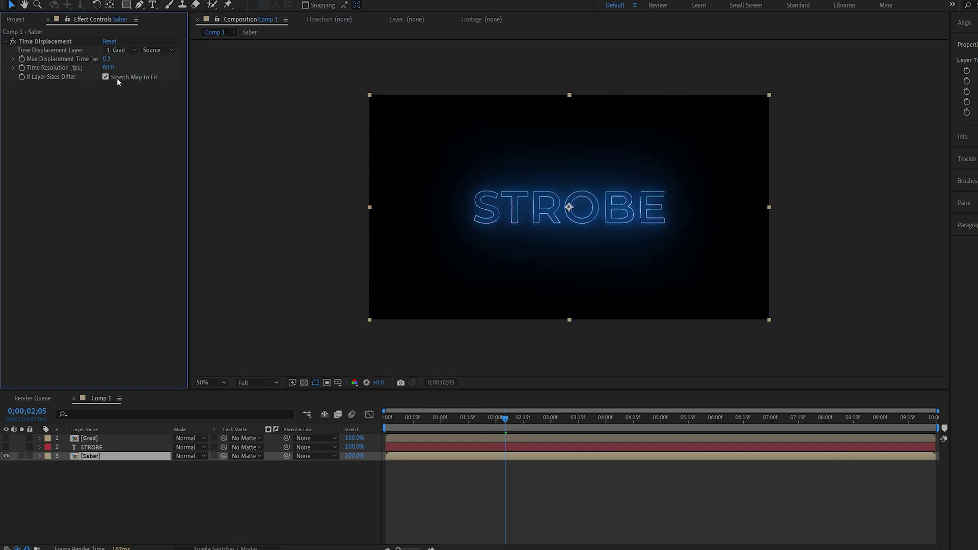
pyautogui.click(108, 67)
pyautogui.write('20')
pyautogui.press('Return')
# Preview the echo intro, then stop and park at 0;00;00;18
pyautogui.click(399, 413)
pyautogui.press('space')
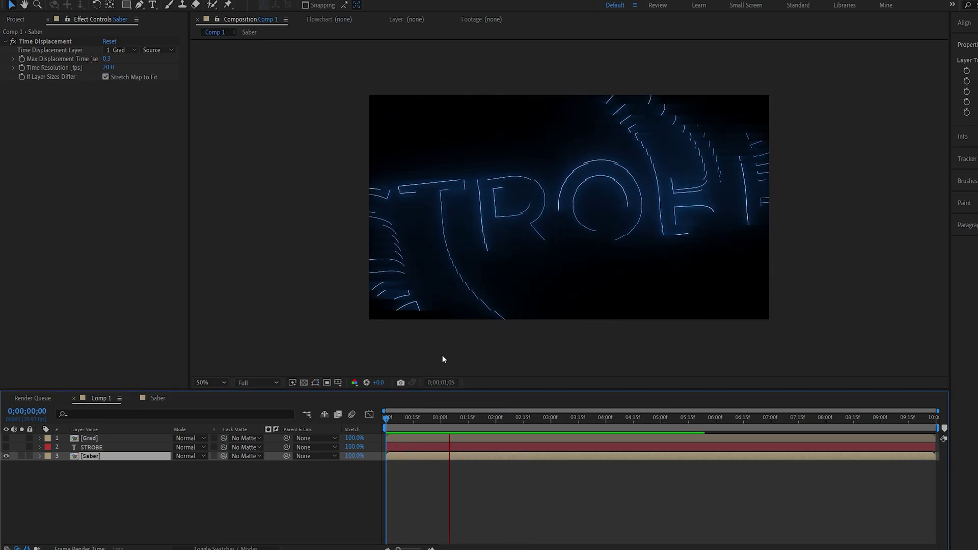
pyautogui.press('space')
pyautogui.click(420, 420)
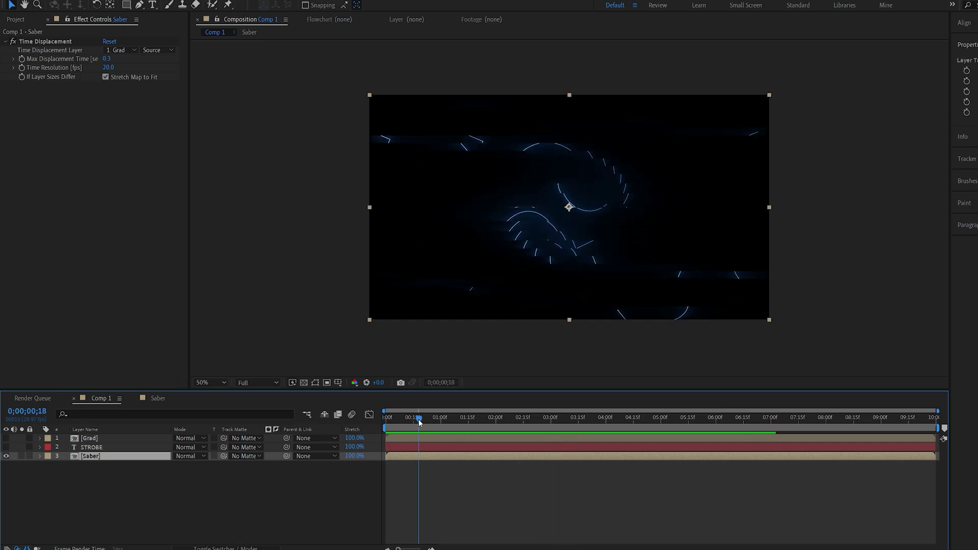
# Test Time Resolution 15, revert to 20 keeping 0.3 displacement, then open the Grad precomp
pyautogui.click(109, 68)
pyautogui.write('15')
pyautogui.press('Return')
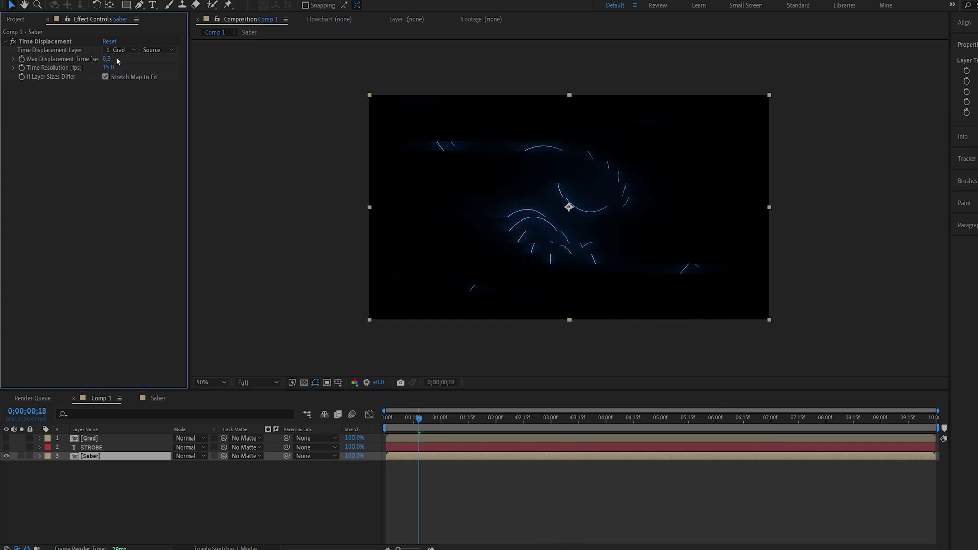
pyautogui.hotkey('ctrl', 'z')
pyautogui.click(107, 59)
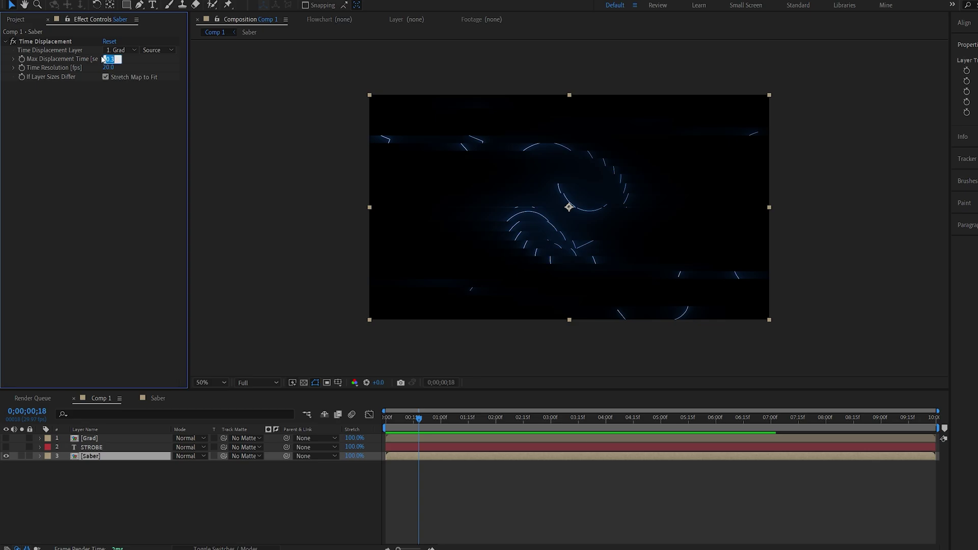
pyautogui.press('Return')
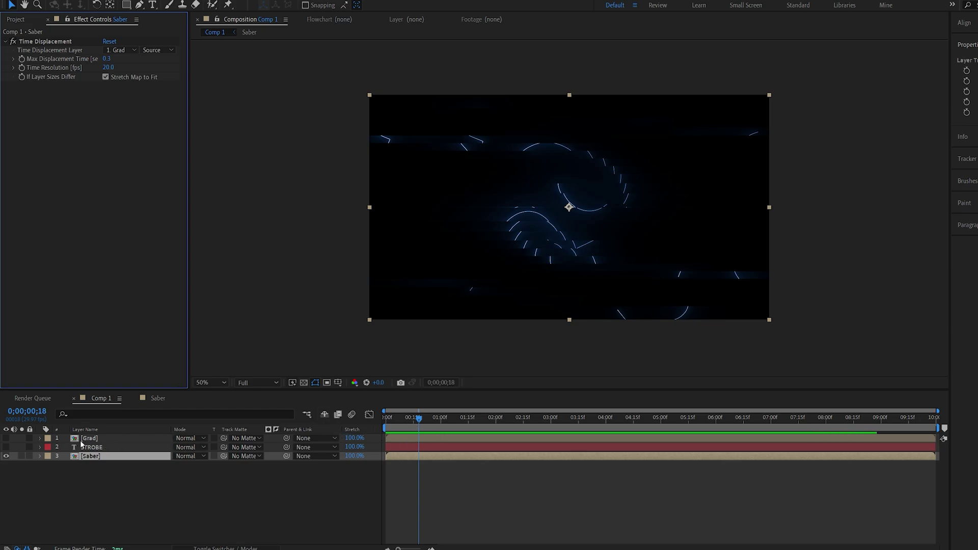
pyautogui.click(96, 437)
pyautogui.doubleClick(96, 437)
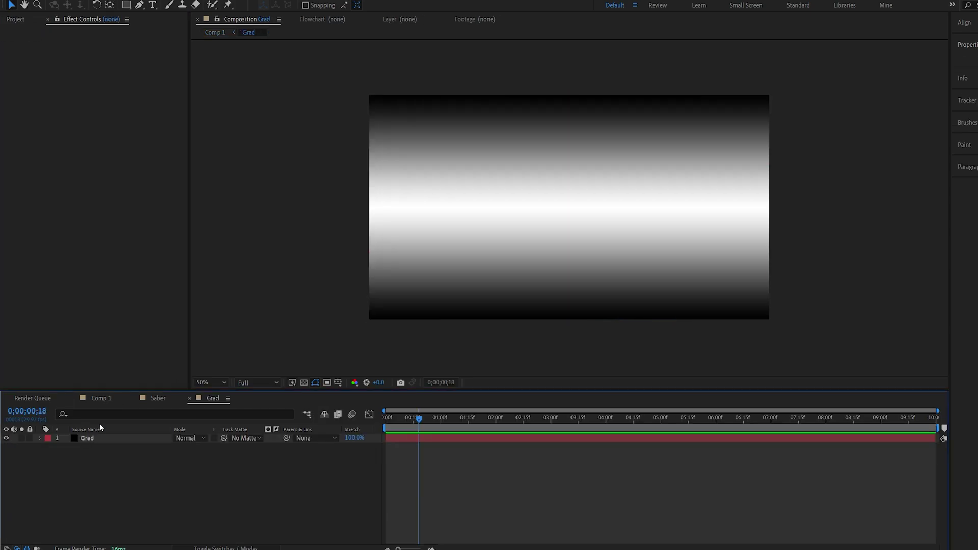
# Expand Grad's Gradient Overlay and change its style to Diamond
pyautogui.click(41, 439)
pyautogui.click(50, 457)
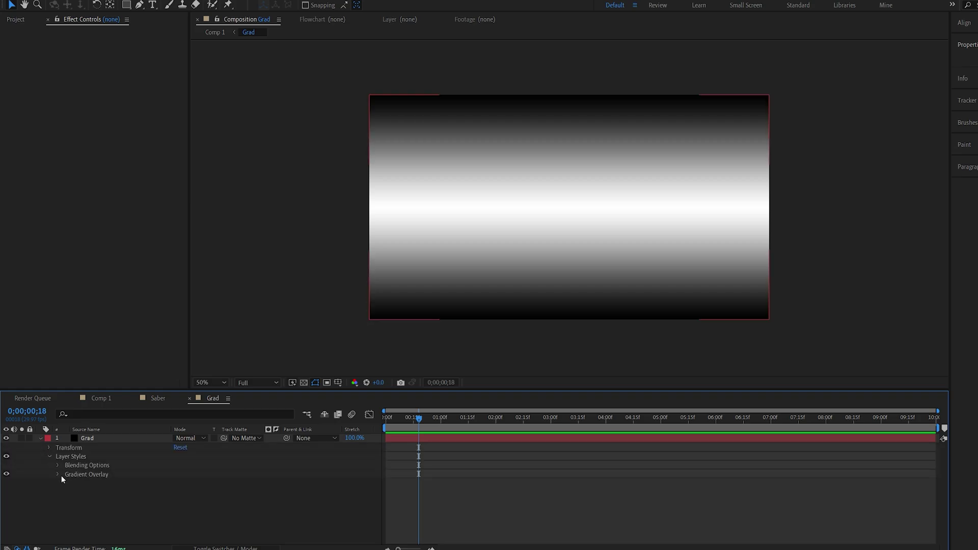
pyautogui.click(58, 475)
pyautogui.click(197, 504)
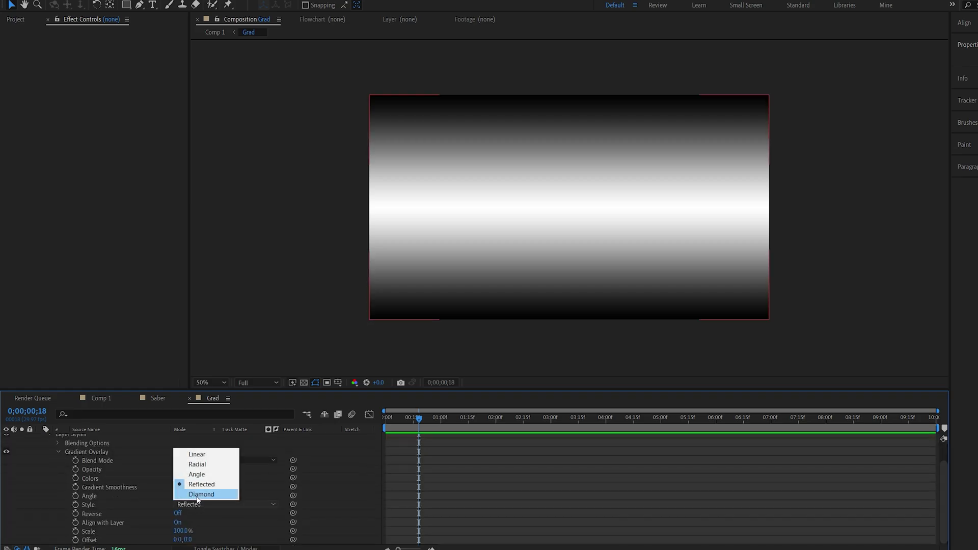
pyautogui.click(213, 495)
# Scale the diamond gradient to 150% and review the echo intro in Comp 1
pyautogui.click(101, 398)
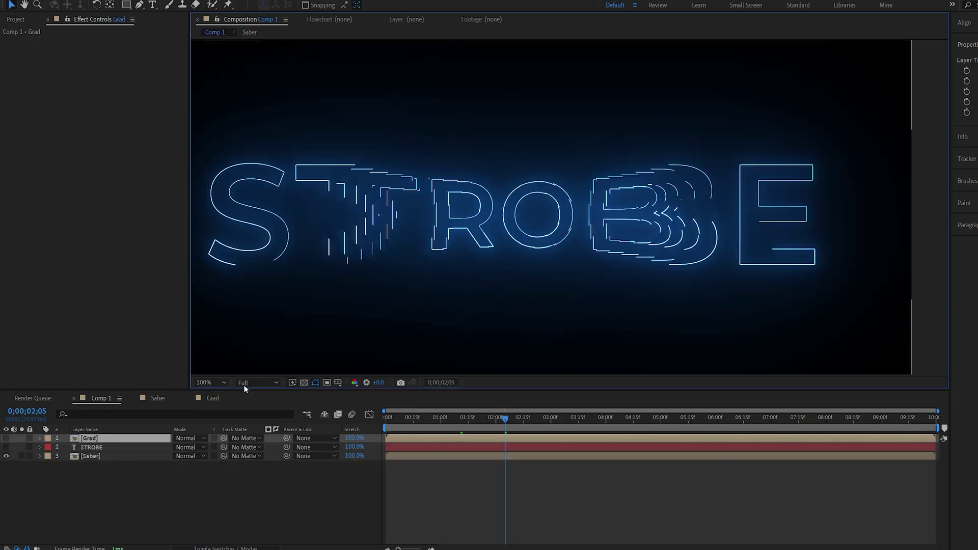
pyautogui.click(213, 398)
pyautogui.moveTo(180, 531); pyautogui.dragTo(228, 526)
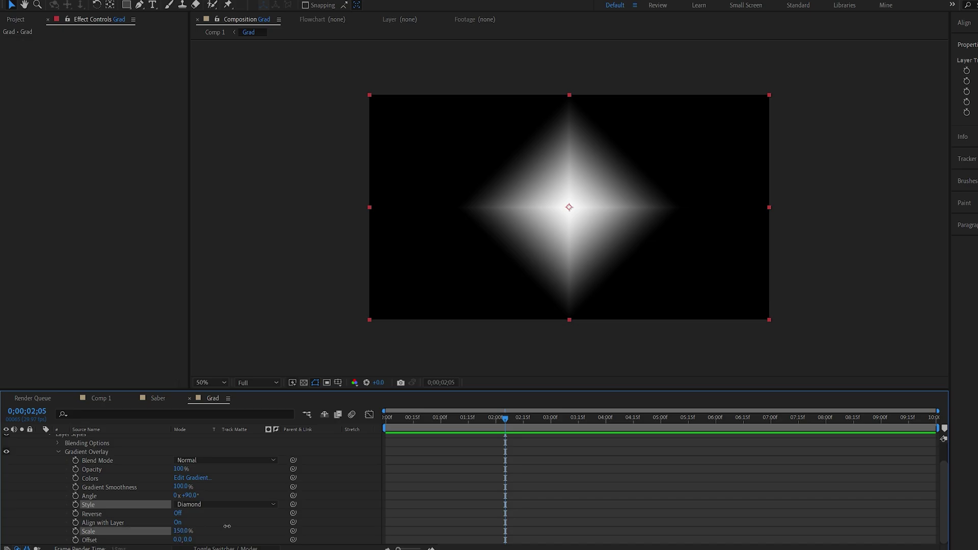
pyautogui.click(101, 398)
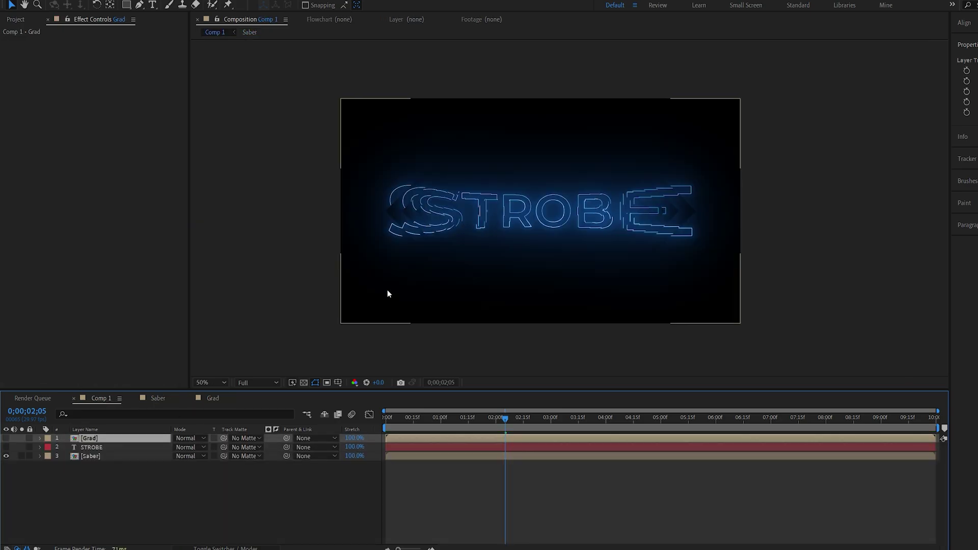
pyautogui.moveTo(490, 419); pyautogui.dragTo(465, 418)
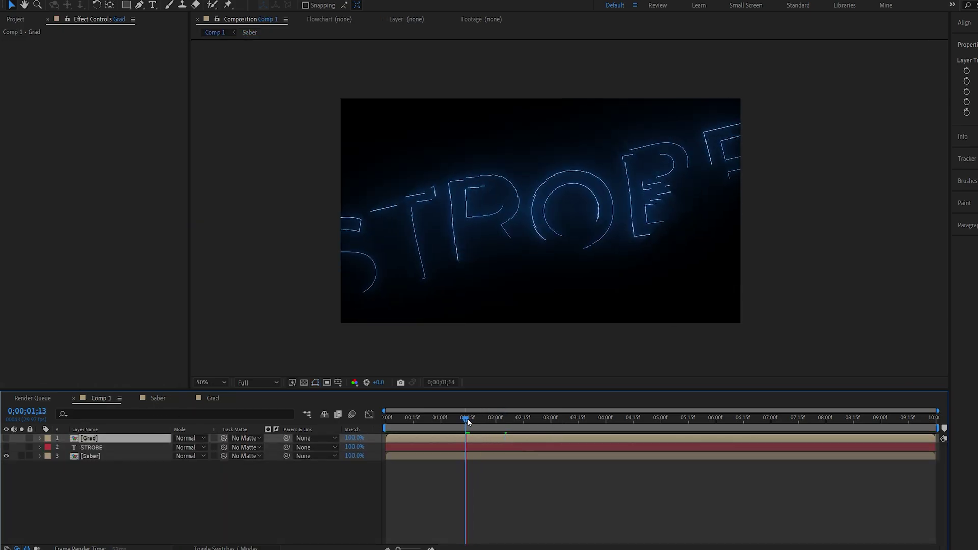
pyautogui.click(485, 417)
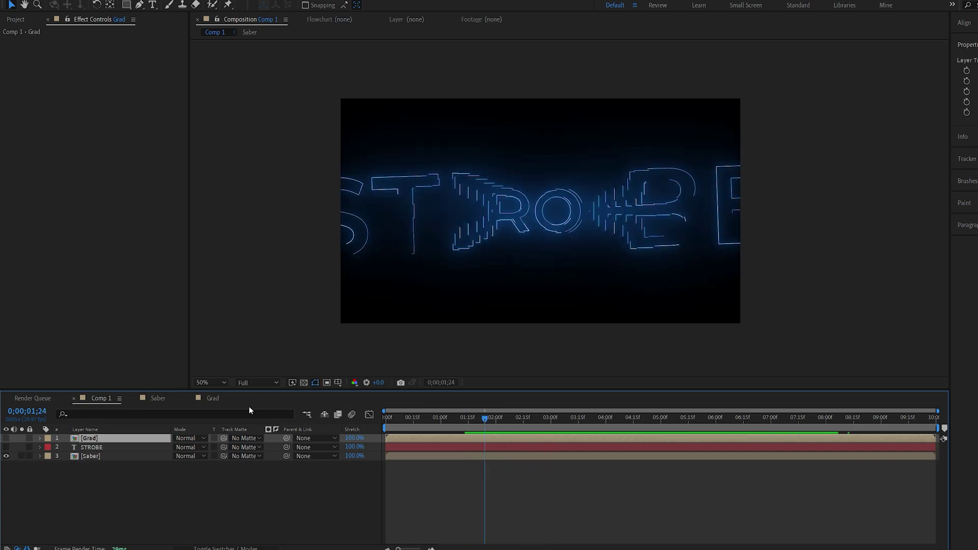
pyautogui.moveTo(502, 414); pyautogui.dragTo(528, 427)
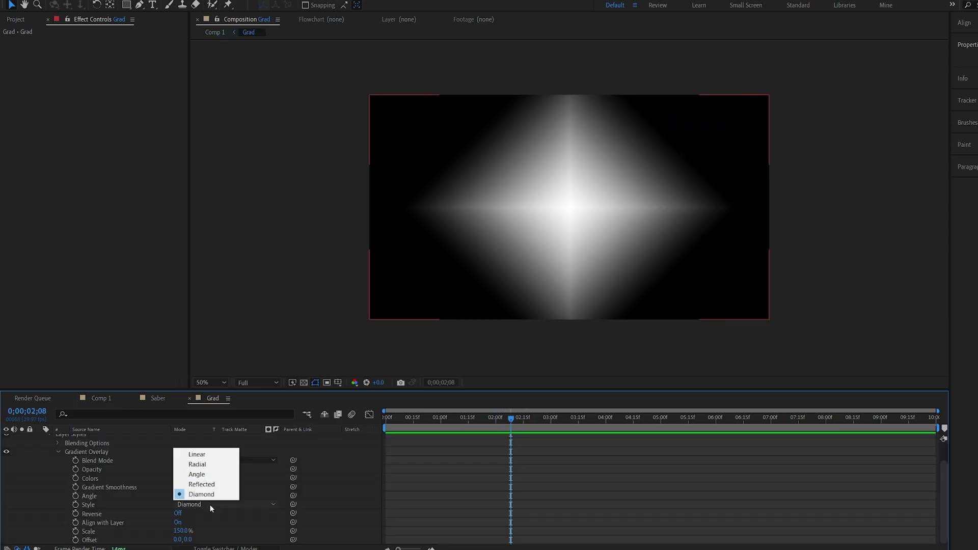
# Switch the gradient overlay back to Reflected at 100% scale and return to Comp 1
pyautogui.click(209, 485)
pyautogui.click(182, 530)
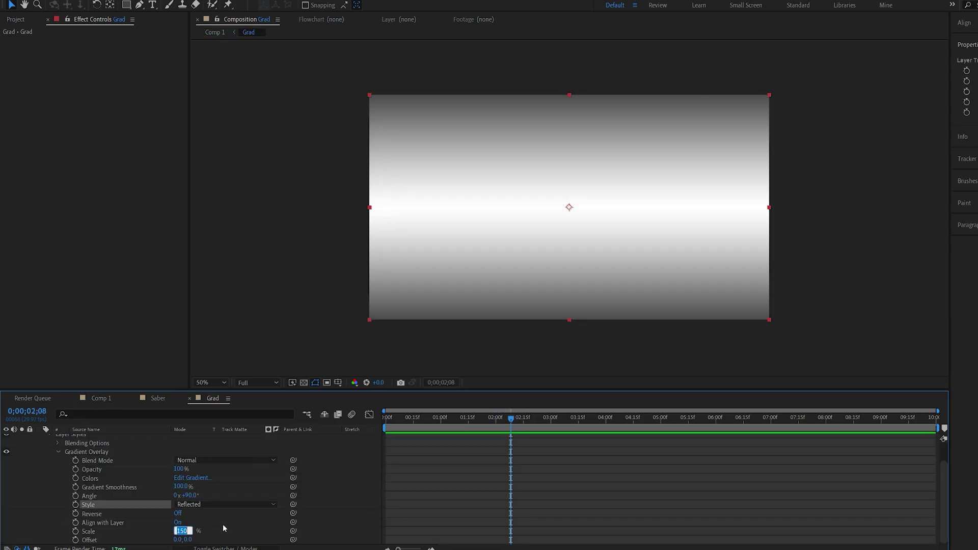
pyautogui.write('1')
pyautogui.press('Return')
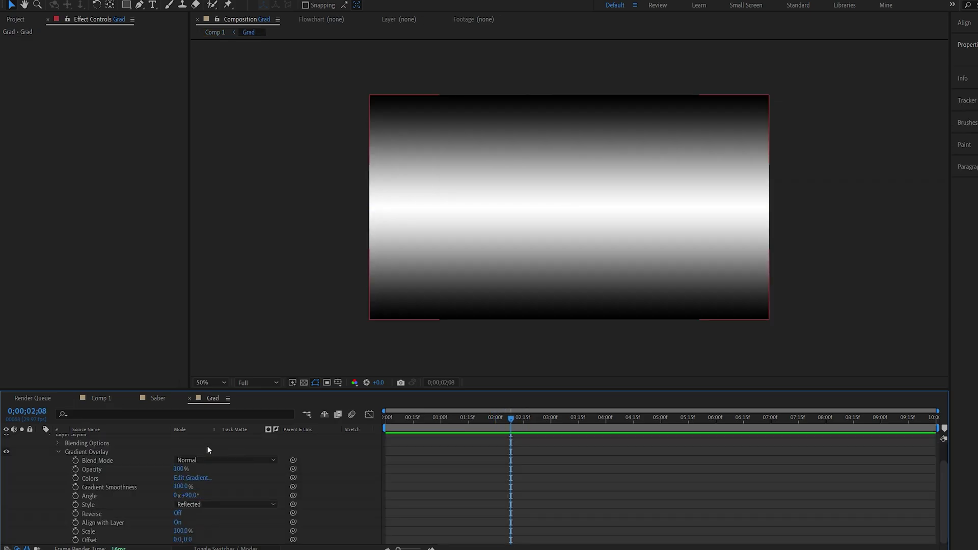
pyautogui.click(100, 398)
# Keyframe STROBE's opacity at 0% around 2;02 so it fades in to 100%
pyautogui.moveTo(472, 417); pyautogui.dragTo(499, 424)
pyautogui.click(89, 448)
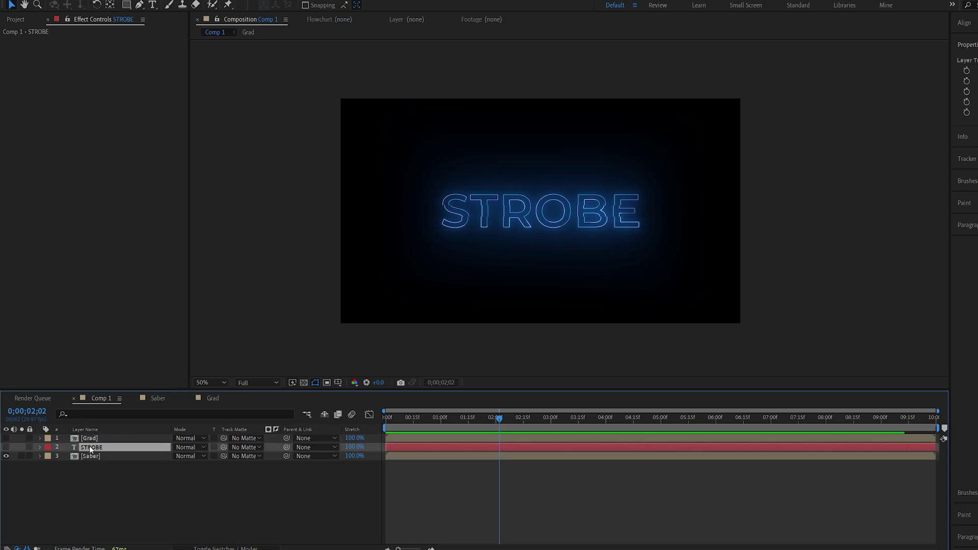
pyautogui.press('t')
pyautogui.click(66, 455)
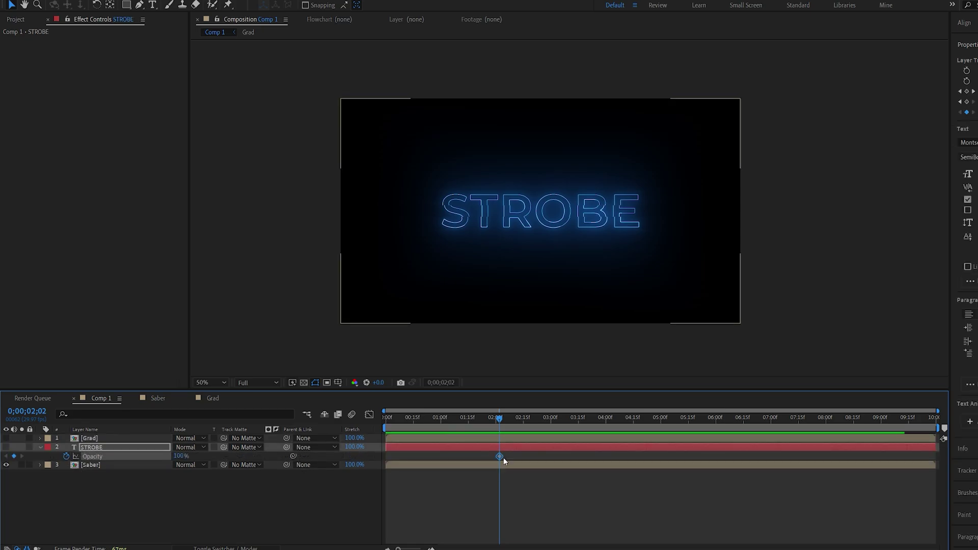
pyautogui.moveTo(501, 456); pyautogui.dragTo(510, 456)
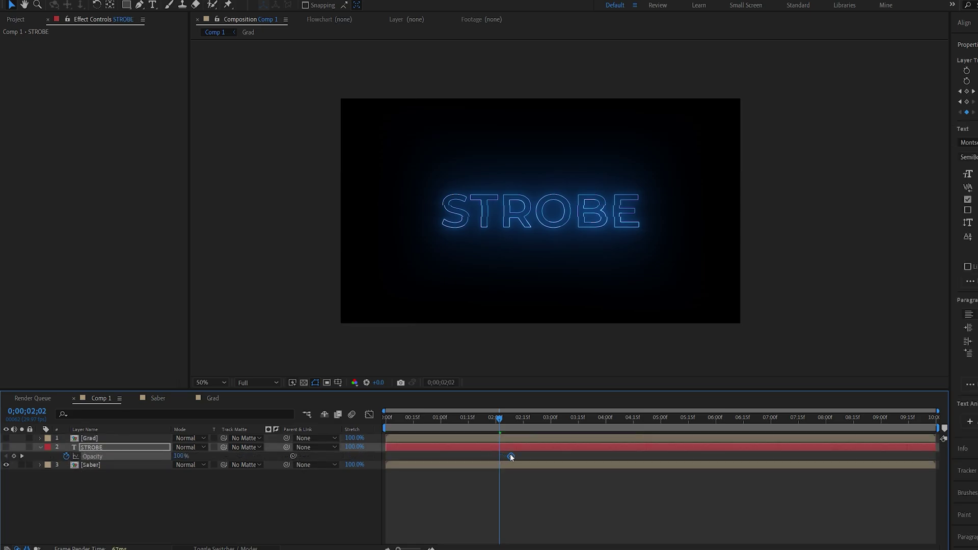
pyautogui.click(183, 456)
pyautogui.write('0')
pyautogui.press('Return')
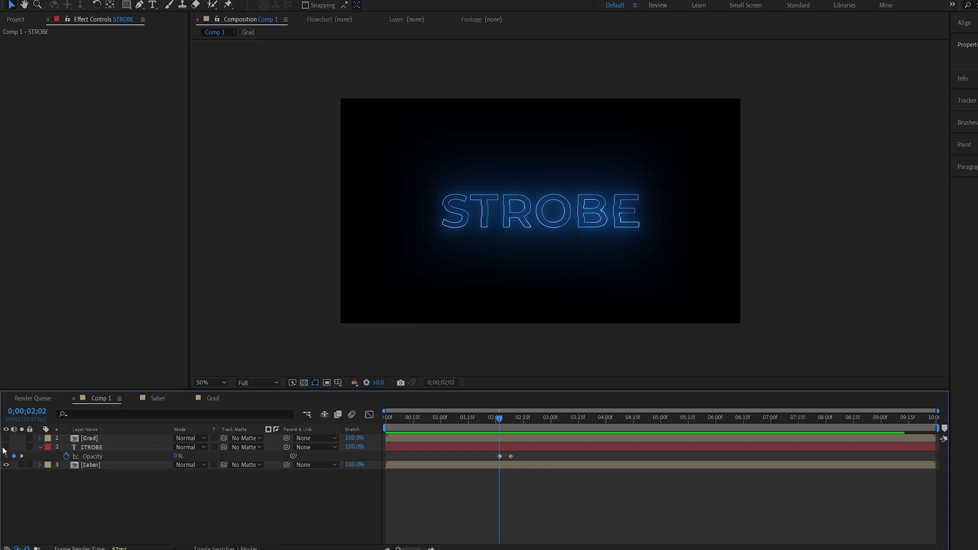
# Remove STROBE's Scale and Rotation animation and open the Saber precomp
pyautogui.click(94, 448)
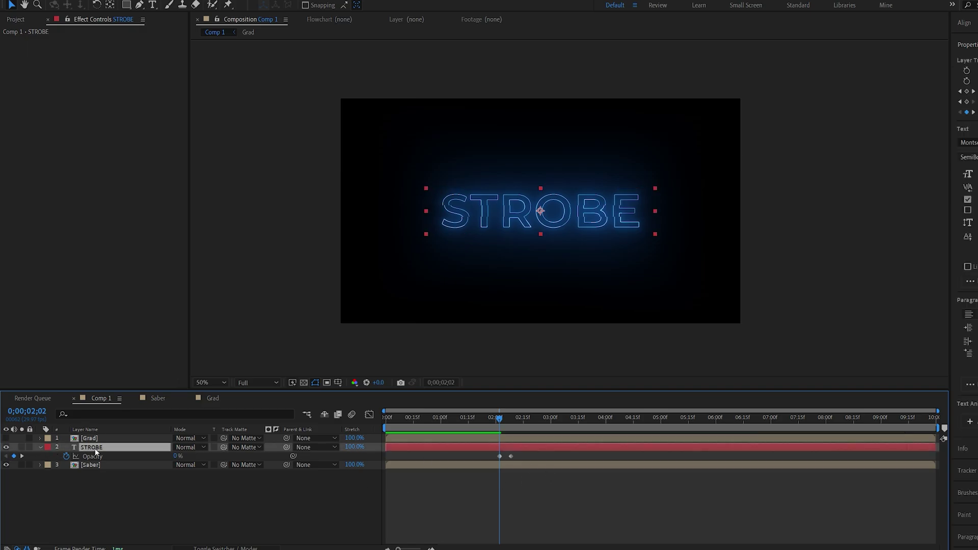
pyautogui.press('u')
pyautogui.click(536, 417)
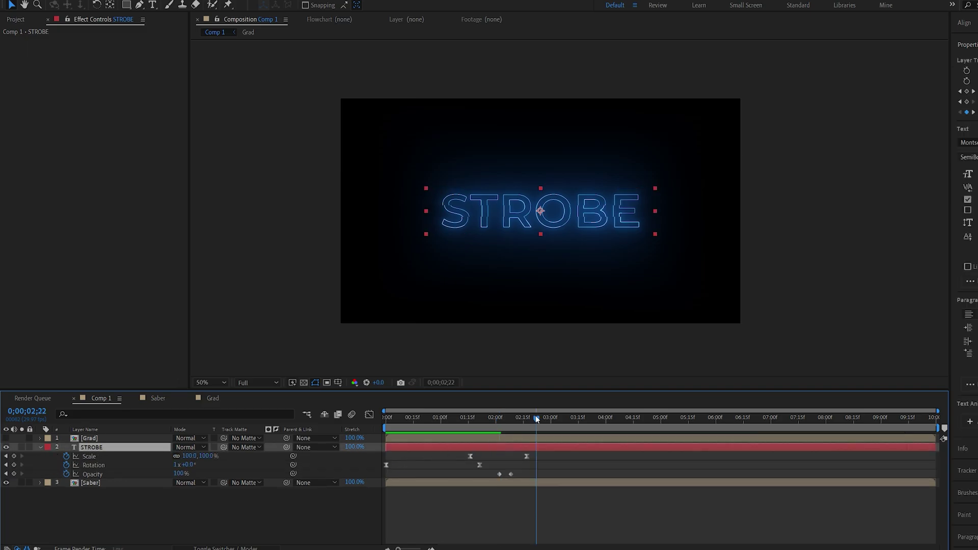
pyautogui.click(66, 456)
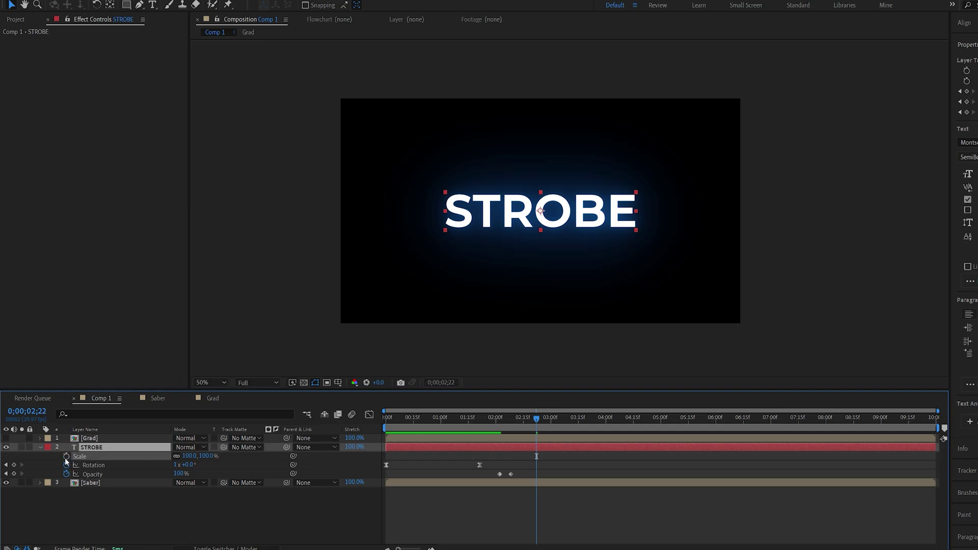
pyautogui.click(66, 464)
pyautogui.click(41, 447)
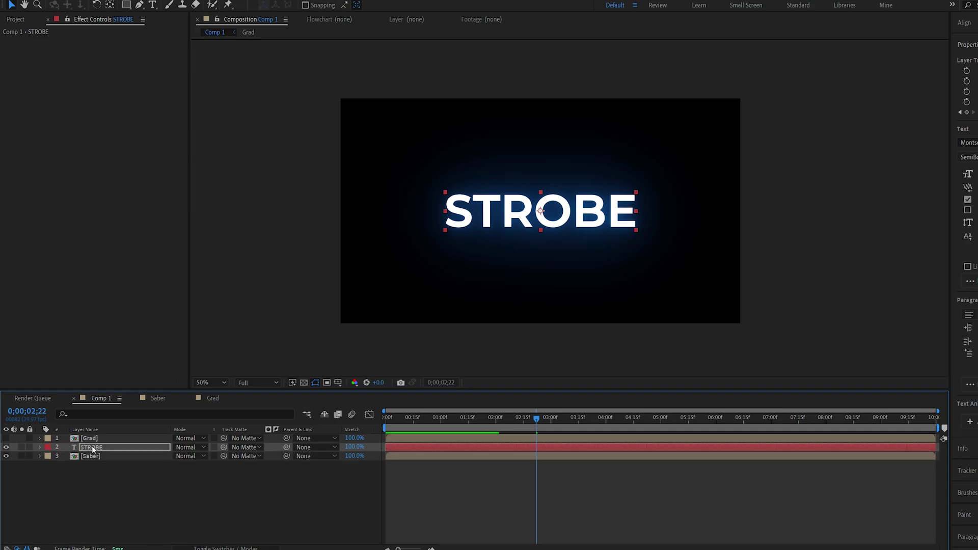
pyautogui.doubleClick(511, 456)
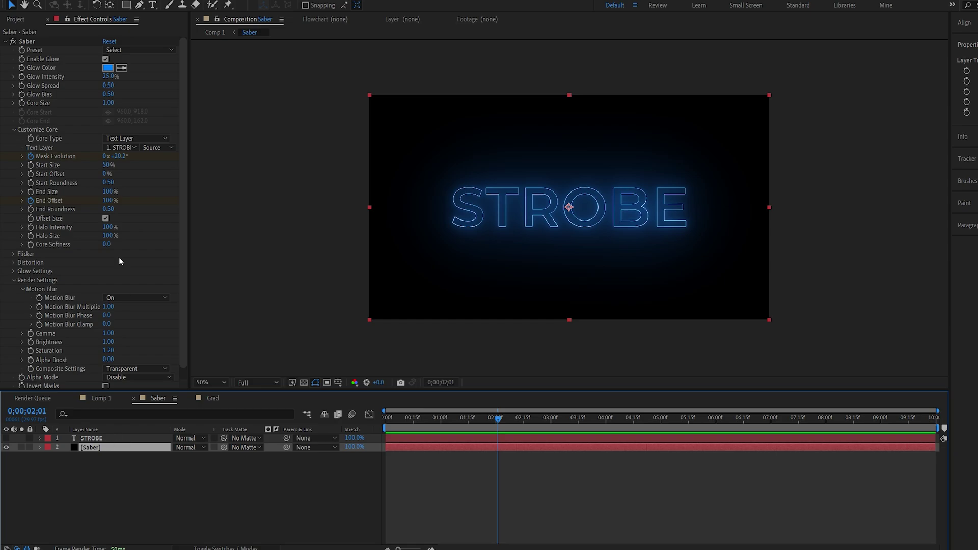
# Enable keyframes for Saber's Core Size, Glow Bias, Glow Spread and Glow Intensity
pyautogui.click(32, 102)
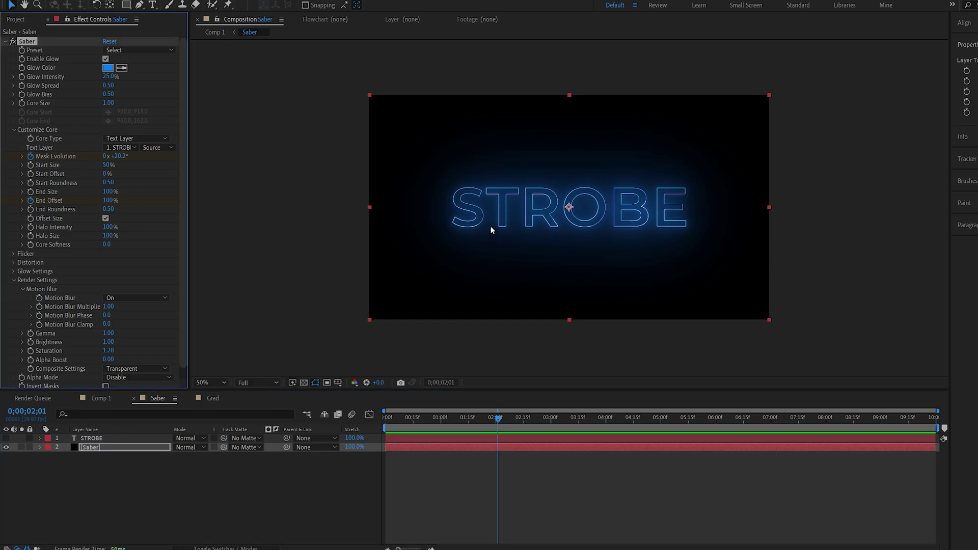
pyautogui.click(22, 103)
pyautogui.click(21, 94)
pyautogui.click(21, 85)
pyautogui.click(21, 76)
pyautogui.press('u')
# At 2;09 set Core Size 2.00, Glow Bias 0.70 and Glow Intensity 45%
pyautogui.moveTo(499, 420); pyautogui.dragTo(514, 421)
pyautogui.click(185, 536)
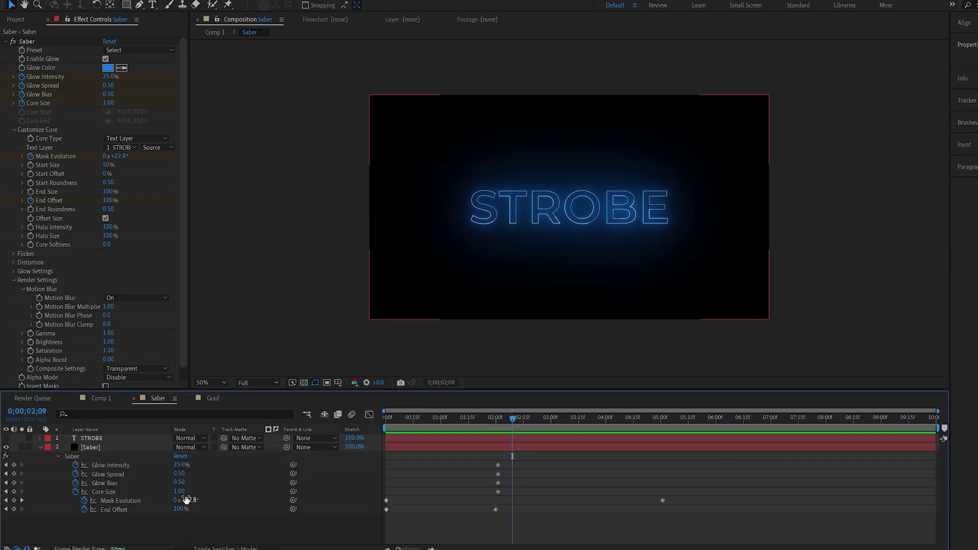
pyautogui.click(179, 492)
pyautogui.press('Return')
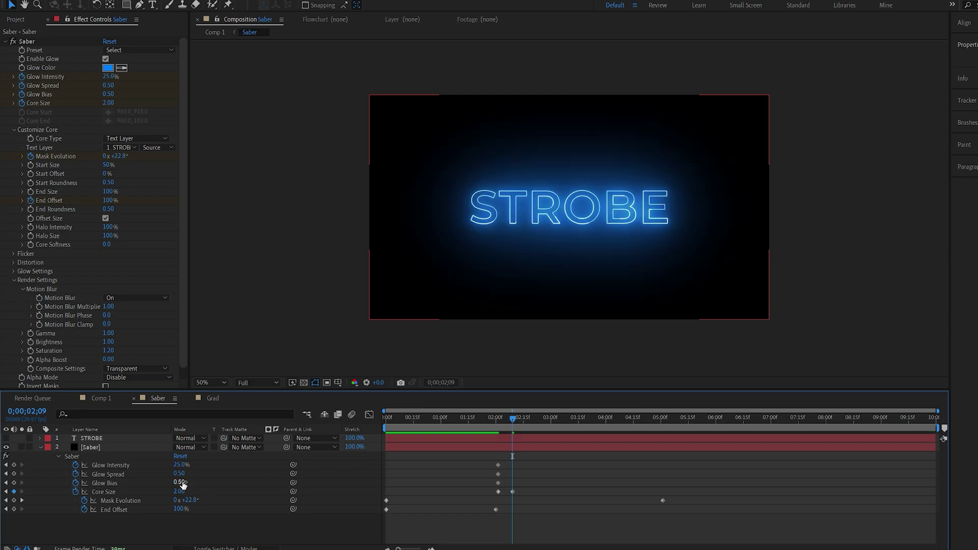
pyautogui.moveTo(179, 482); pyautogui.dragTo(180, 463)
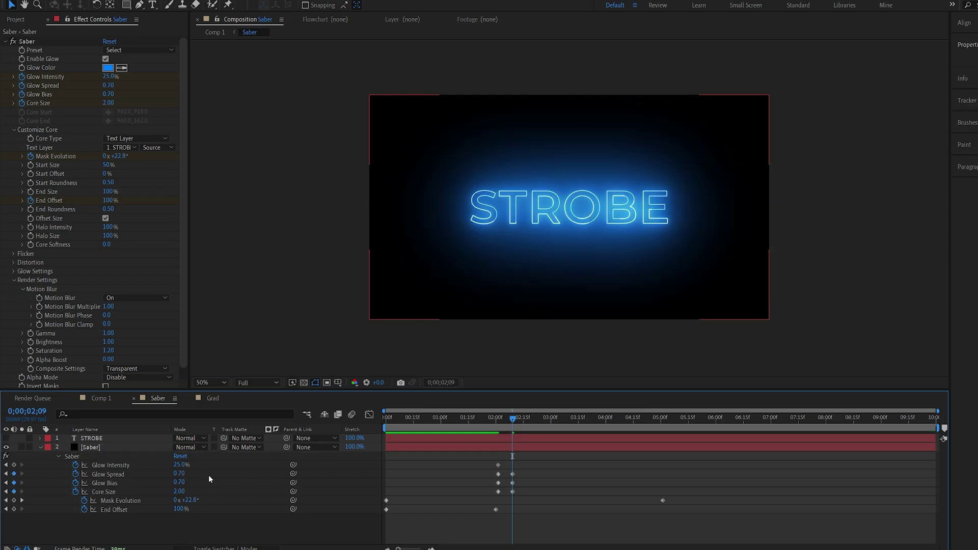
pyautogui.click(179, 464)
pyautogui.write('45')
pyautogui.press('Return')
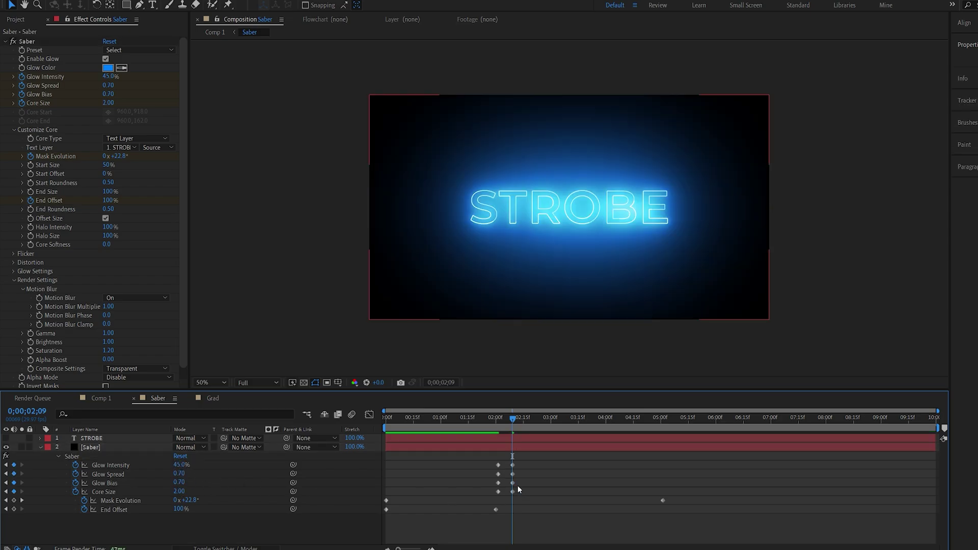
# At 2;25 set Core Size and the remaining glow values to 0
pyautogui.click(542, 418)
pyautogui.click(179, 492)
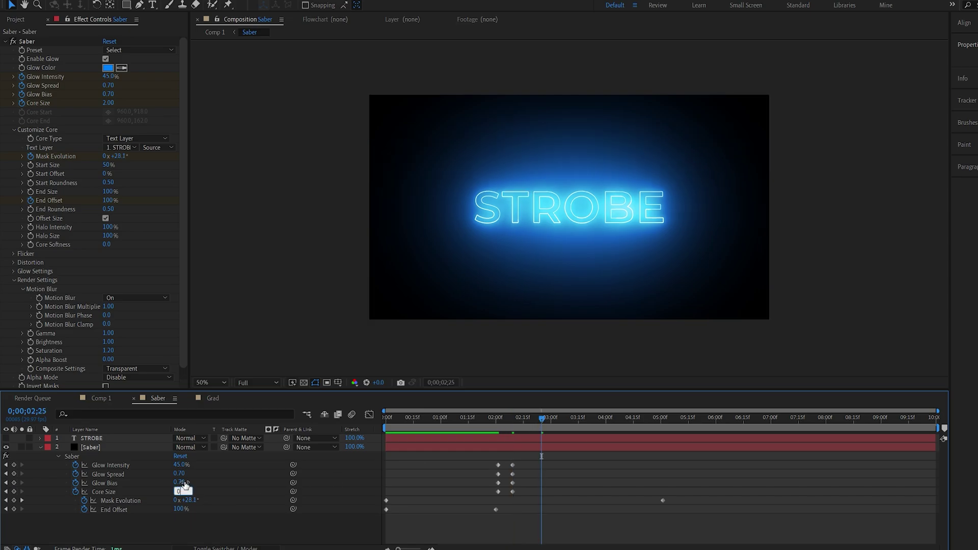
pyautogui.write('0')
pyautogui.press('Return')
pyautogui.press('Return')
pyautogui.click(181, 465)
pyautogui.write('0')
pyautogui.press('Return')
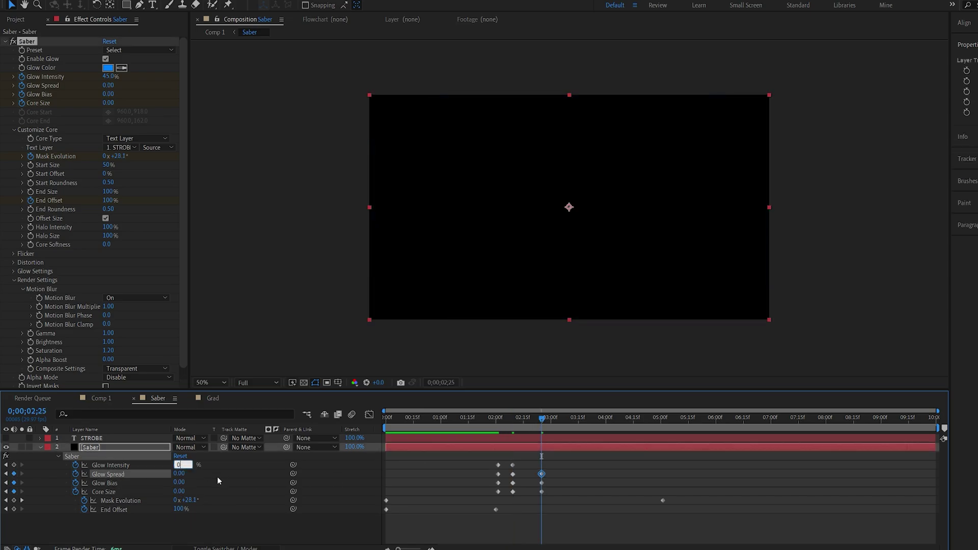
# Apply Easy Ease to the glow keyframes, check the speed graph, and return to Comp 1
pyautogui.moveTo(559, 457); pyautogui.dragTo(476, 499)
pyautogui.press('F9')
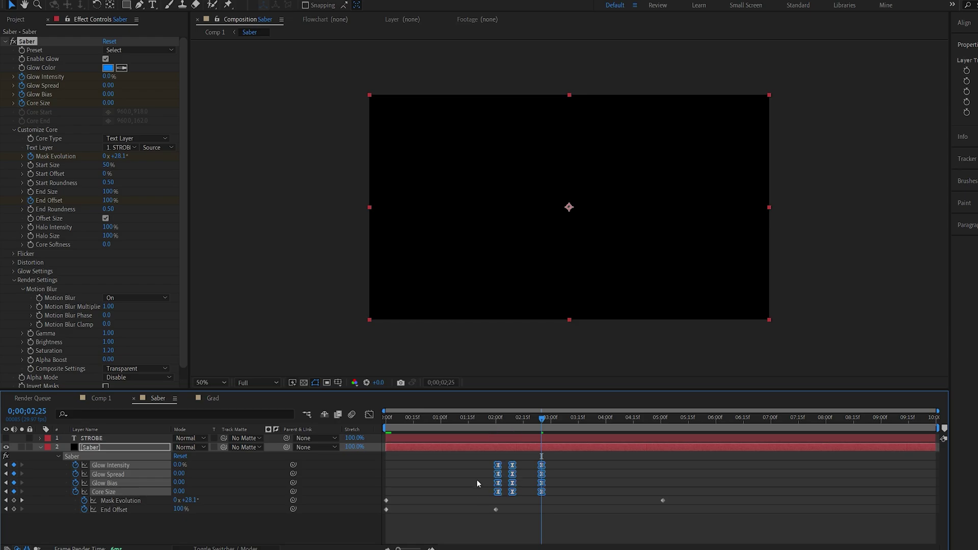
pyautogui.click(496, 421)
pyautogui.hotkey('shift', 'F3')
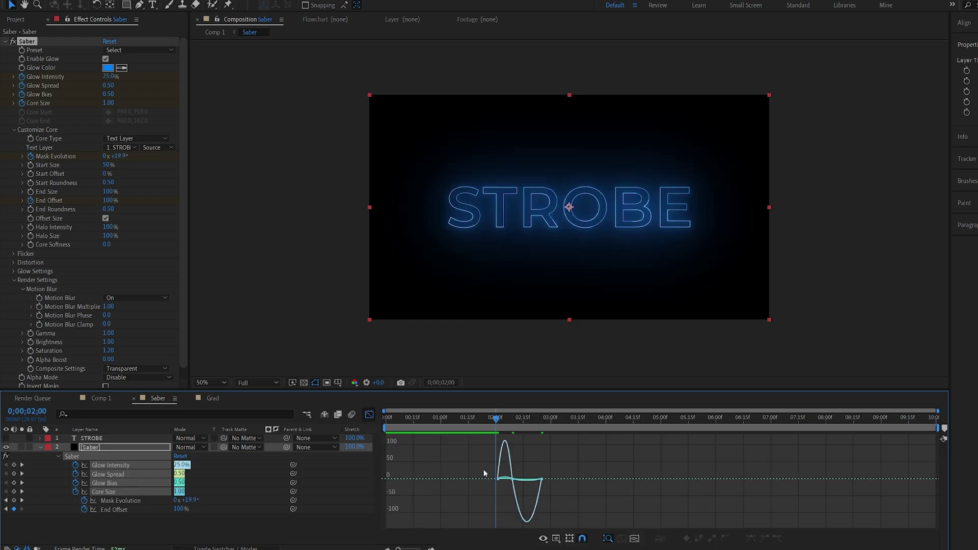
pyautogui.moveTo(484, 469); pyautogui.dragTo(513, 485)
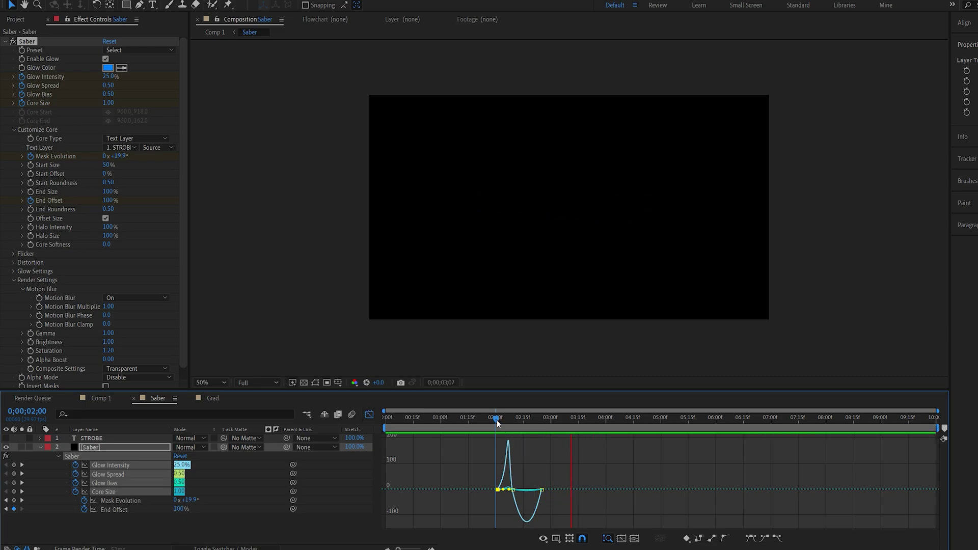
pyautogui.click(105, 400)
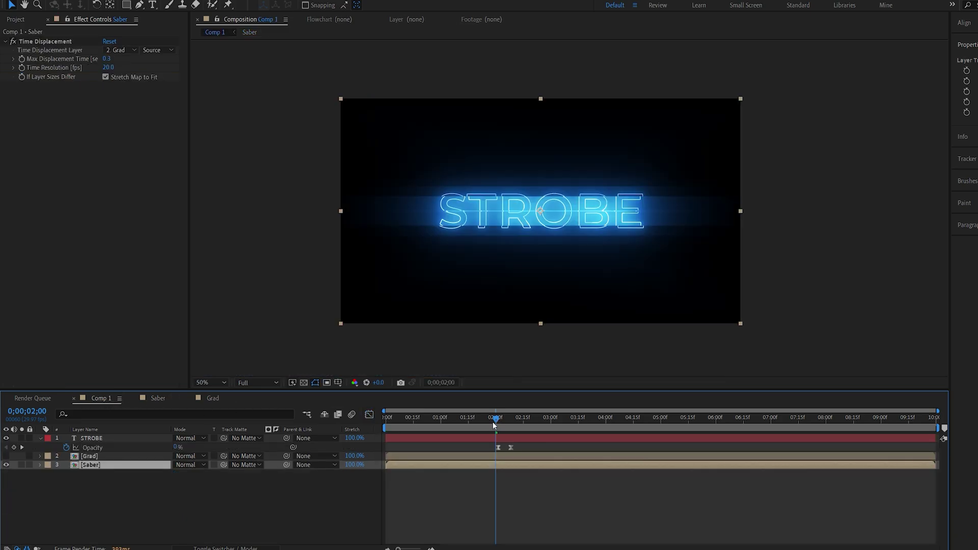
pyautogui.press('space')
pyautogui.click(505, 419)
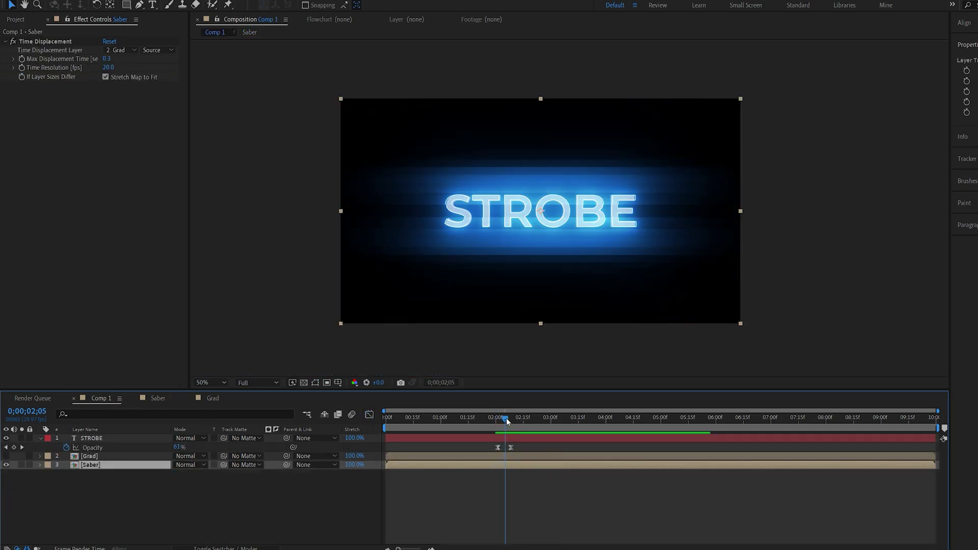
pyautogui.moveTo(507, 421); pyautogui.dragTo(536, 419)
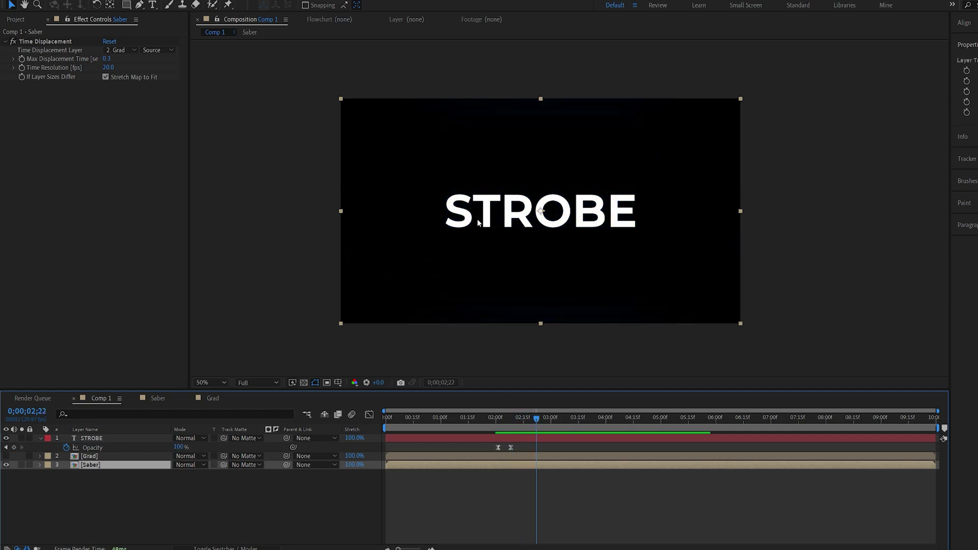
pyautogui.click(424, 421)
pyautogui.press('space')
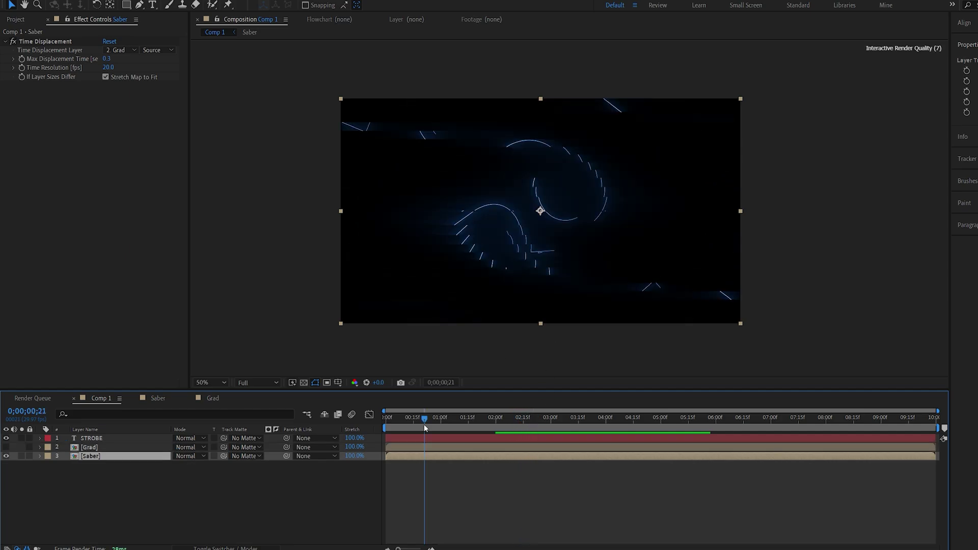
pyautogui.click(450, 416)
# Add a Gradient Ramp effect to the Saber layer via the 'grad' effect search
pyautogui.hotkey('ctrl', 'space')
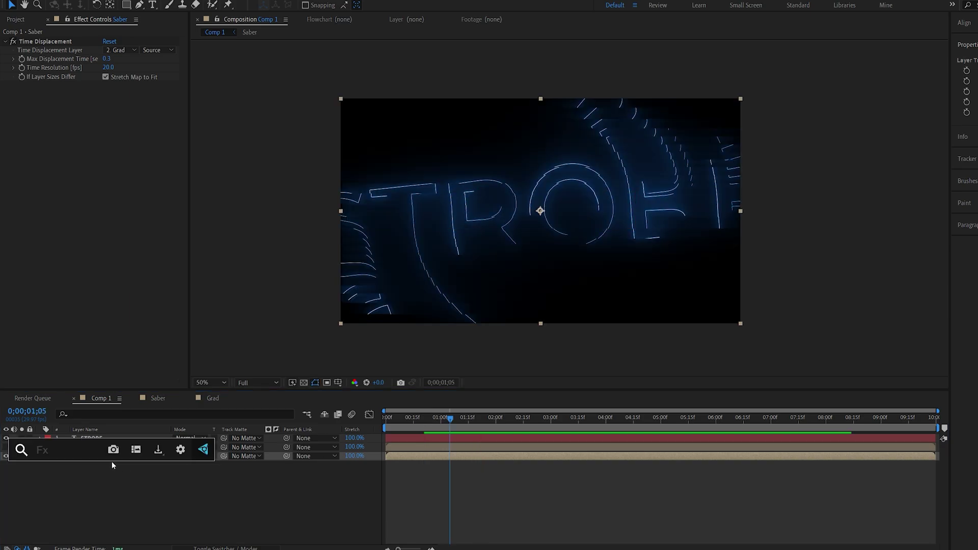
pyautogui.write('grad')
pyautogui.click(93, 464)
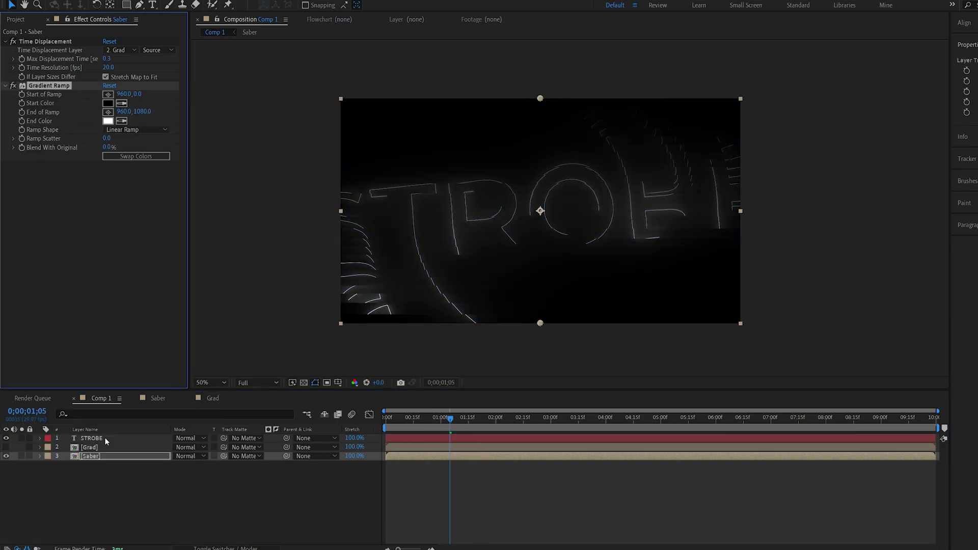
# Set the ramp from red (E30C0C) to purple (AB23E3) and preview from the start
pyautogui.click(108, 104)
pyautogui.click(193, 173)
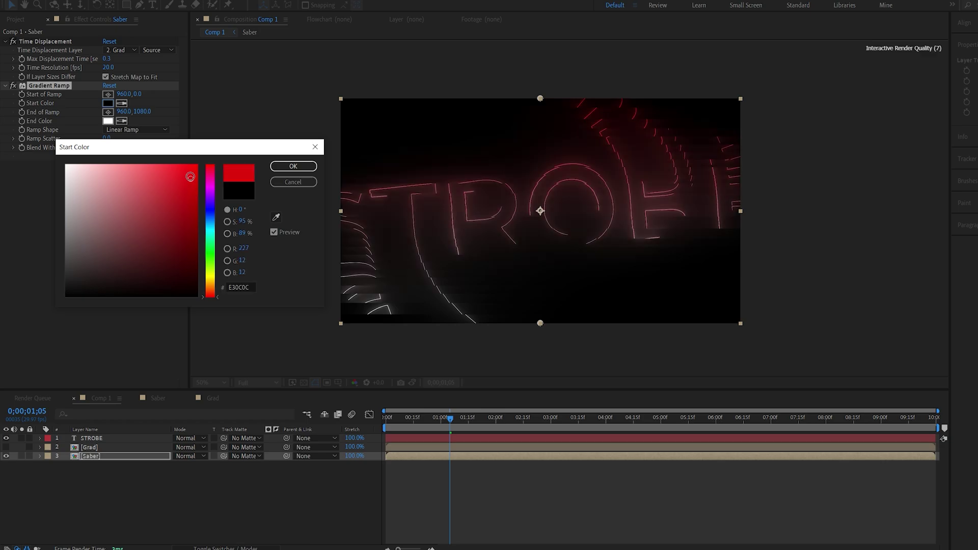
pyautogui.click(286, 164)
pyautogui.click(108, 121)
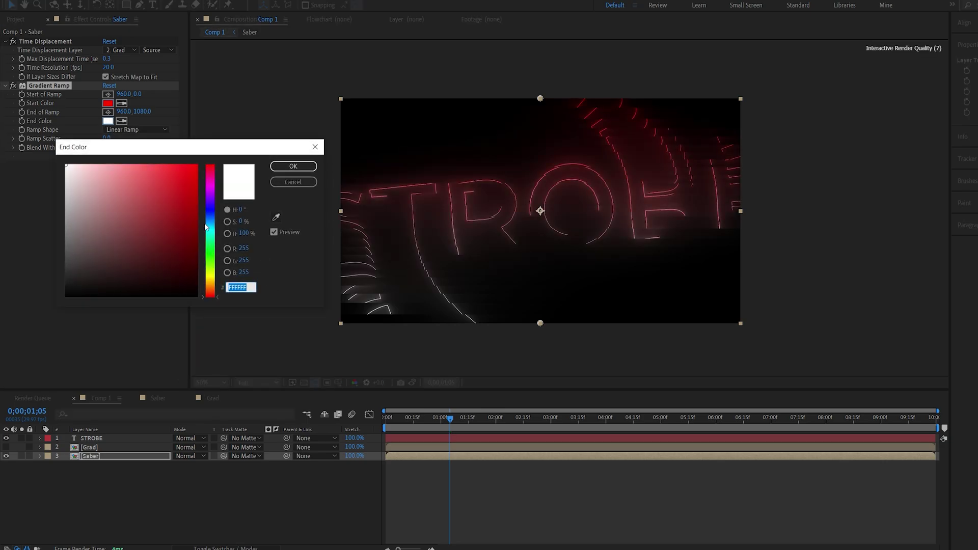
pyautogui.click(208, 191)
pyautogui.click(293, 166)
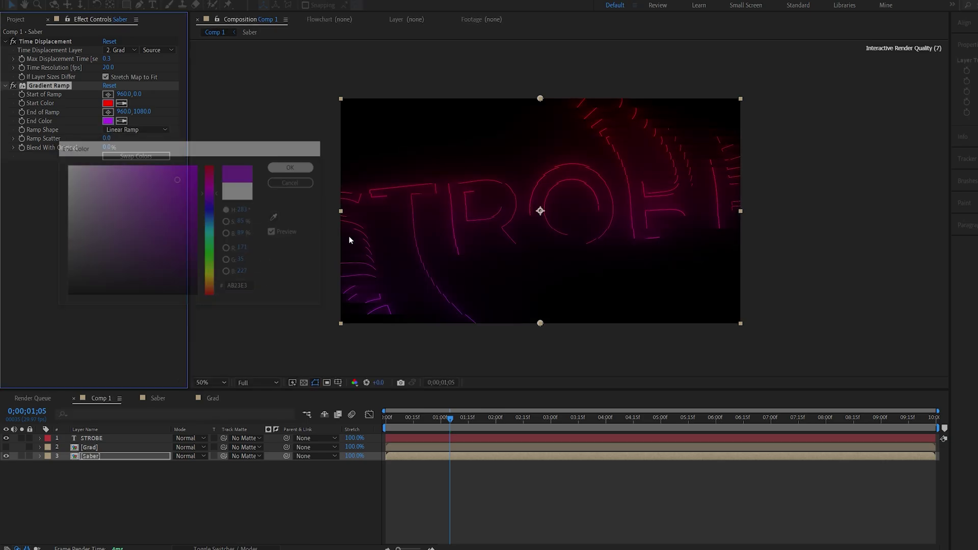
pyautogui.moveTo(450, 419); pyautogui.dragTo(392, 424)
pyautogui.press('space')
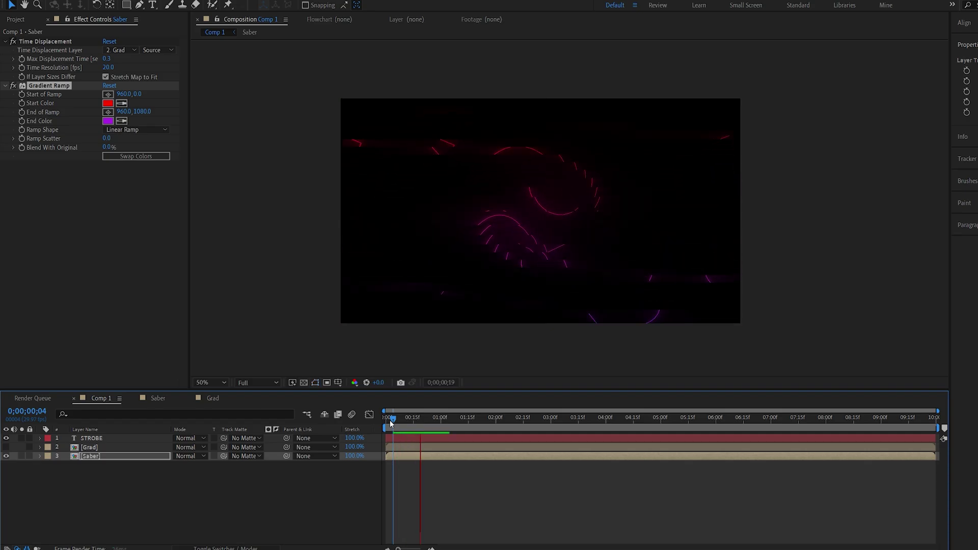